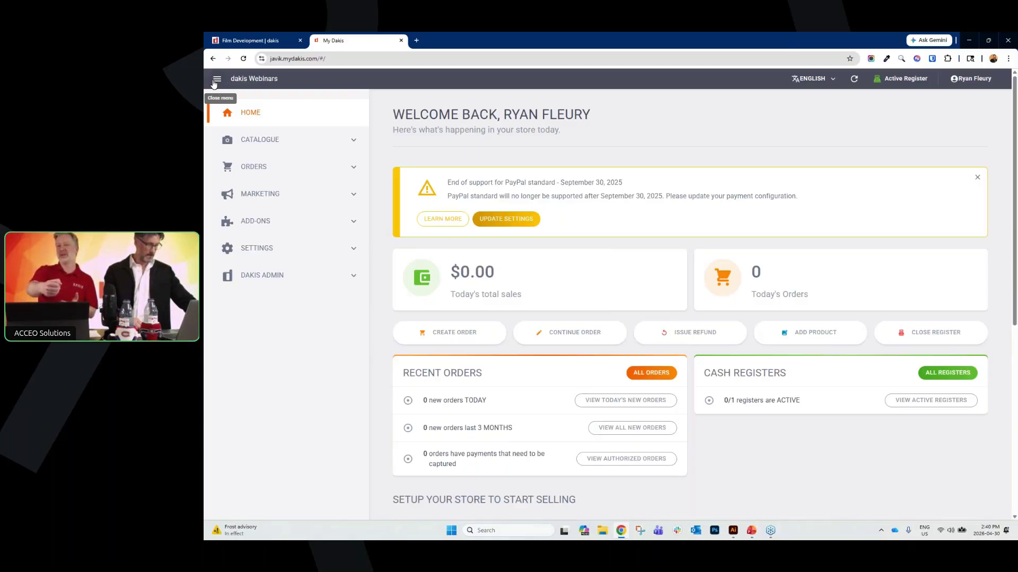
Open the product catalog for gifts and create a new category named Store Services
left_click(309, 145)
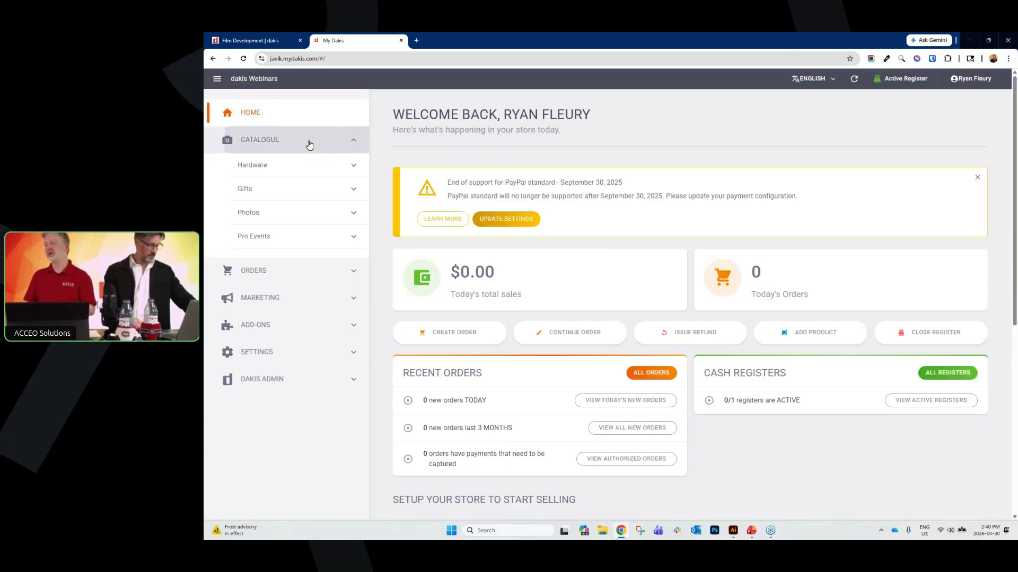
left_click(298, 198)
left_click(287, 217)
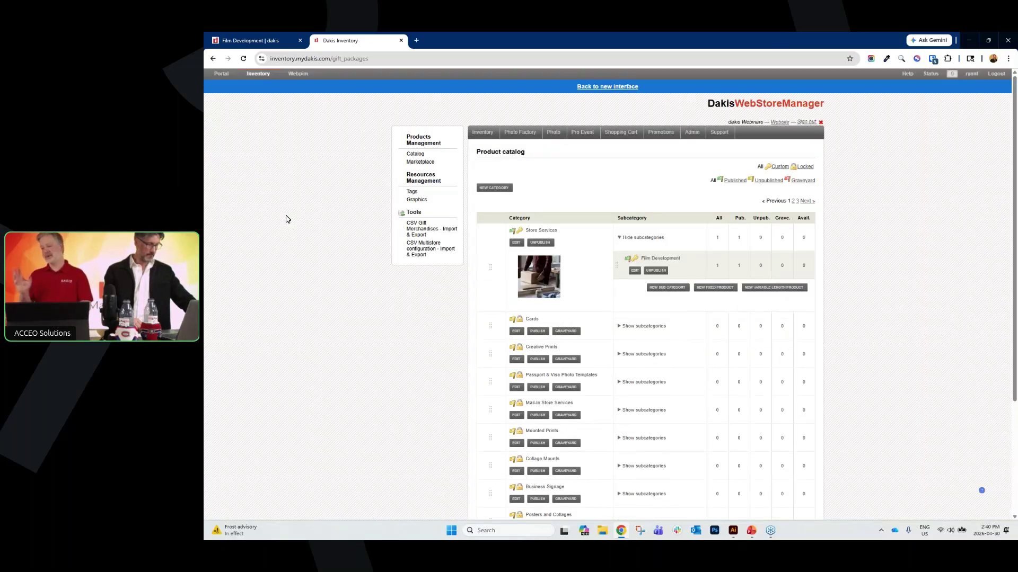
left_click(643, 238)
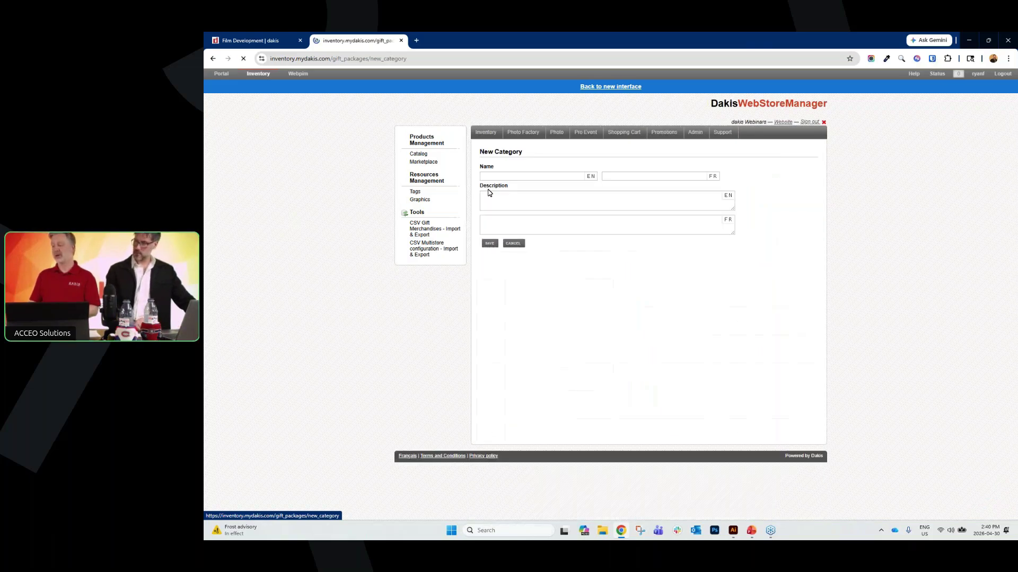
left_click(506, 176)
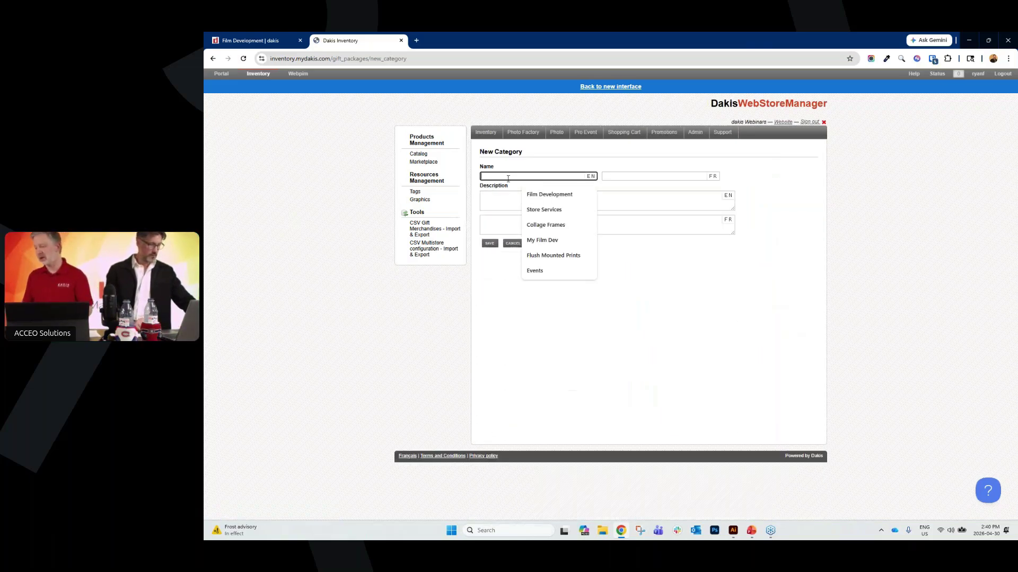
left_click(545, 209)
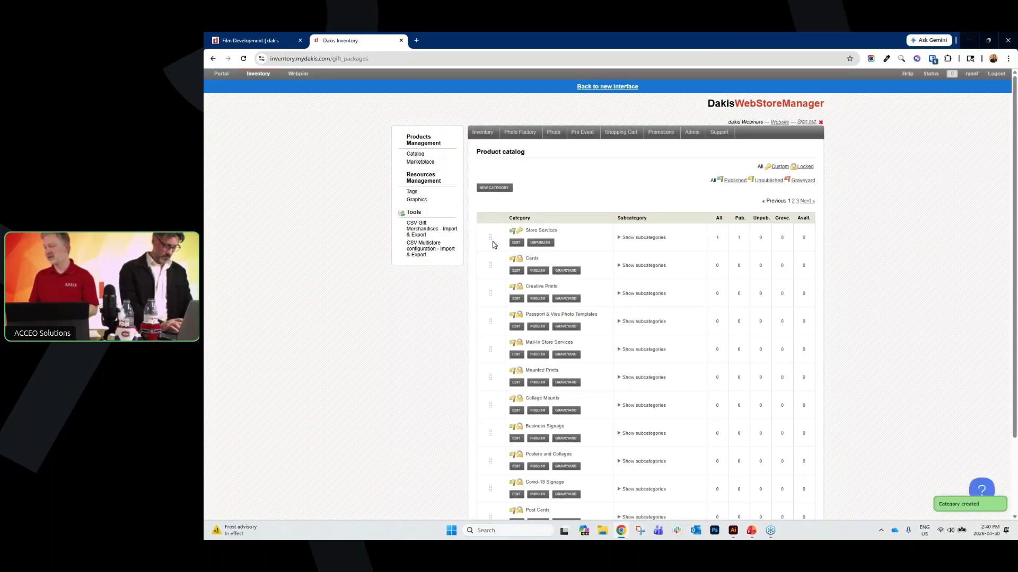
List all categories on one page and open the new, unpublished Store Services category for editing
scroll(523, 279, "down", 2)
left_click(798, 487)
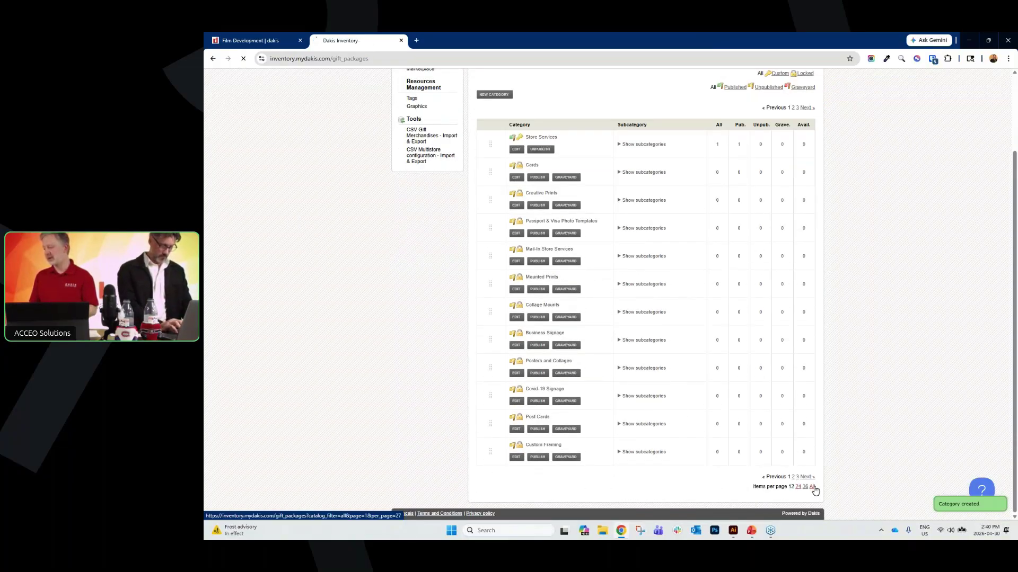
scroll(561, 488, "down", 10)
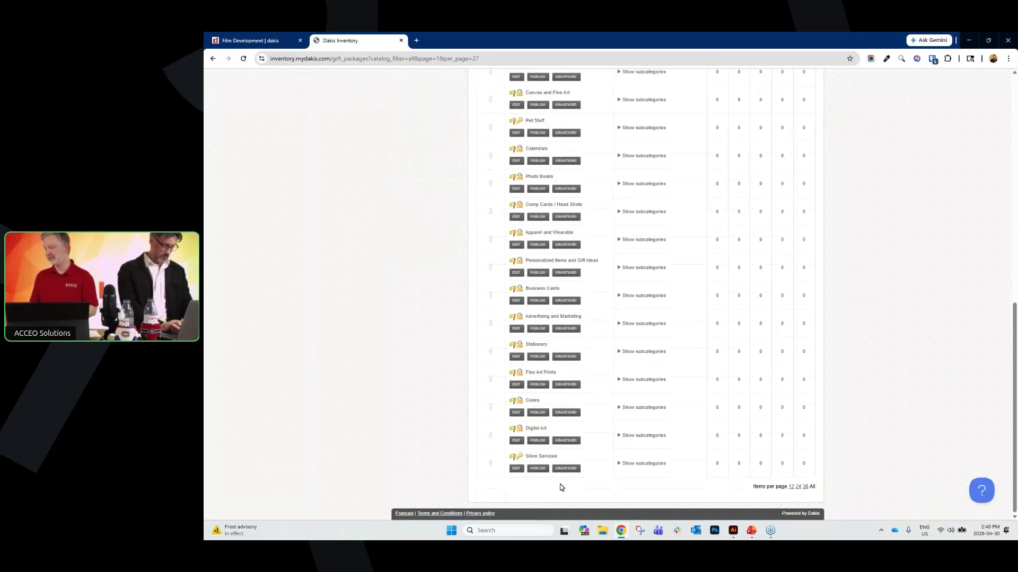
left_click(516, 469)
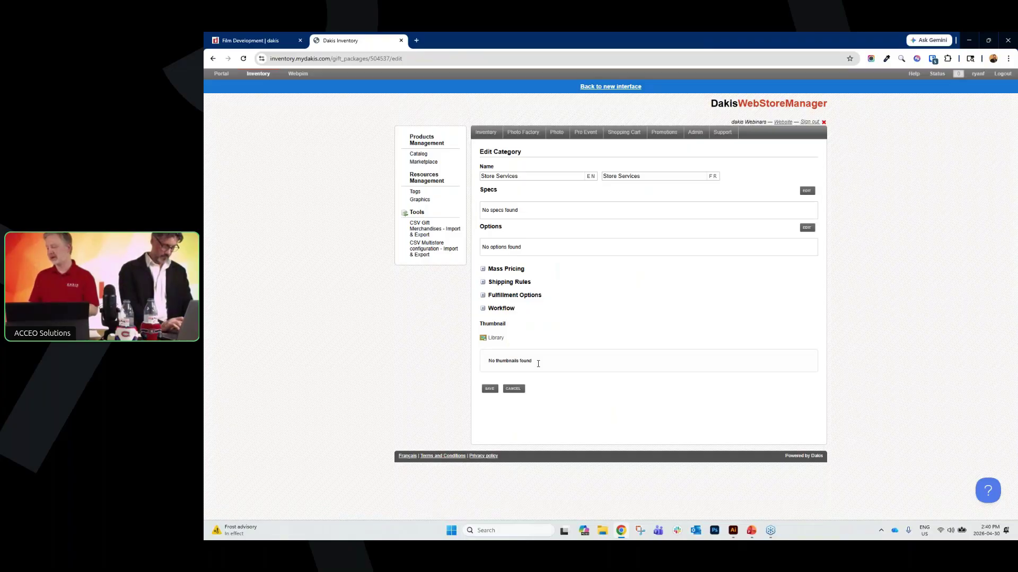
key("alt+Left")
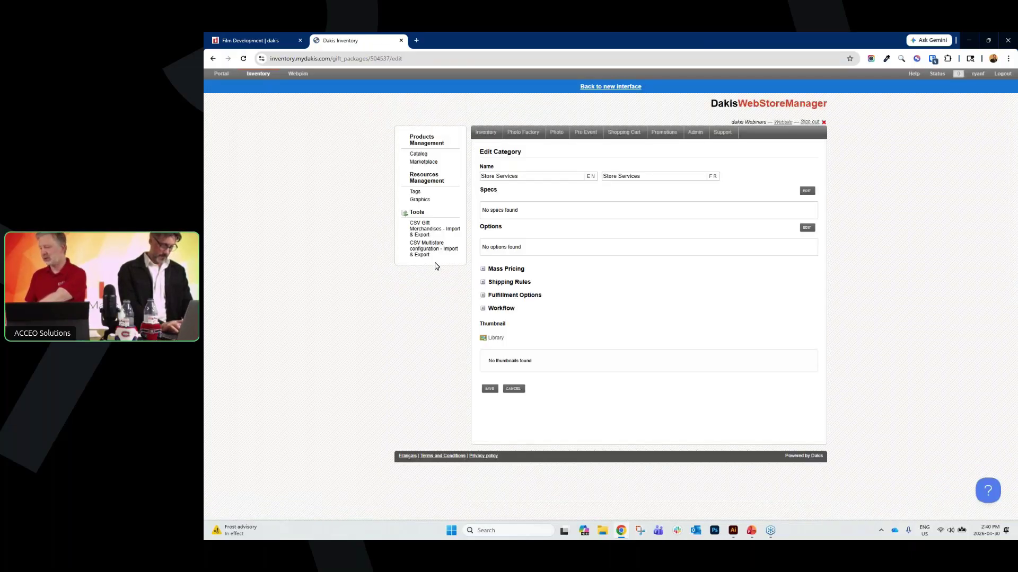
Add a specification name Film Development to the Store Services category and save it
left_click(806, 192)
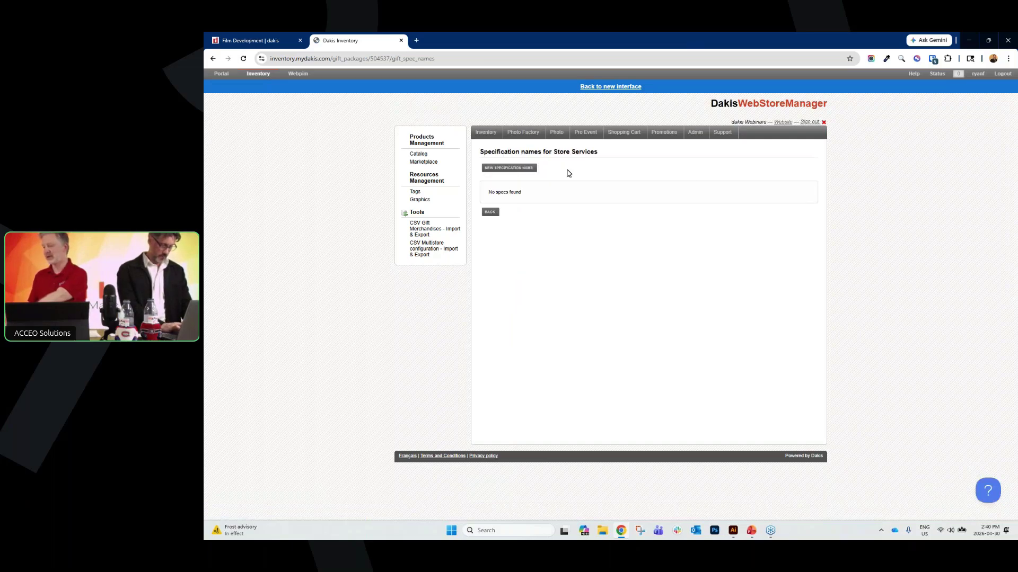
left_click(504, 169)
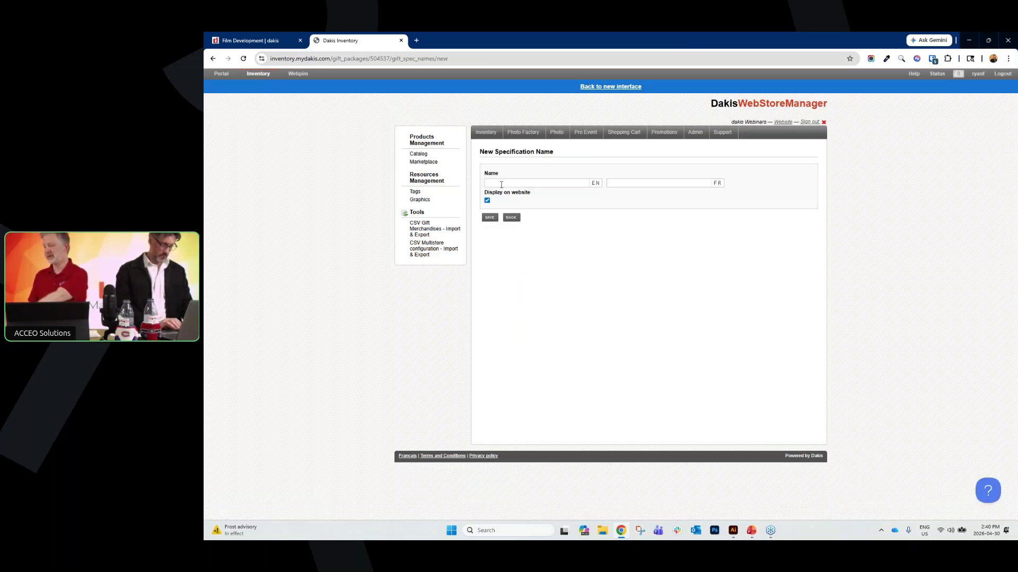
left_click(501, 183)
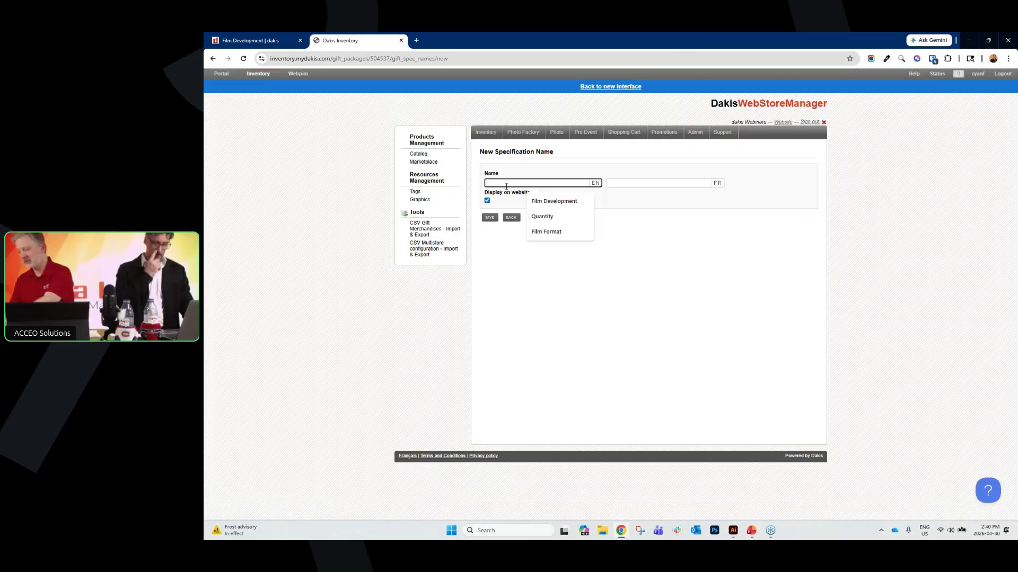
left_click(541, 203)
left_click(490, 217)
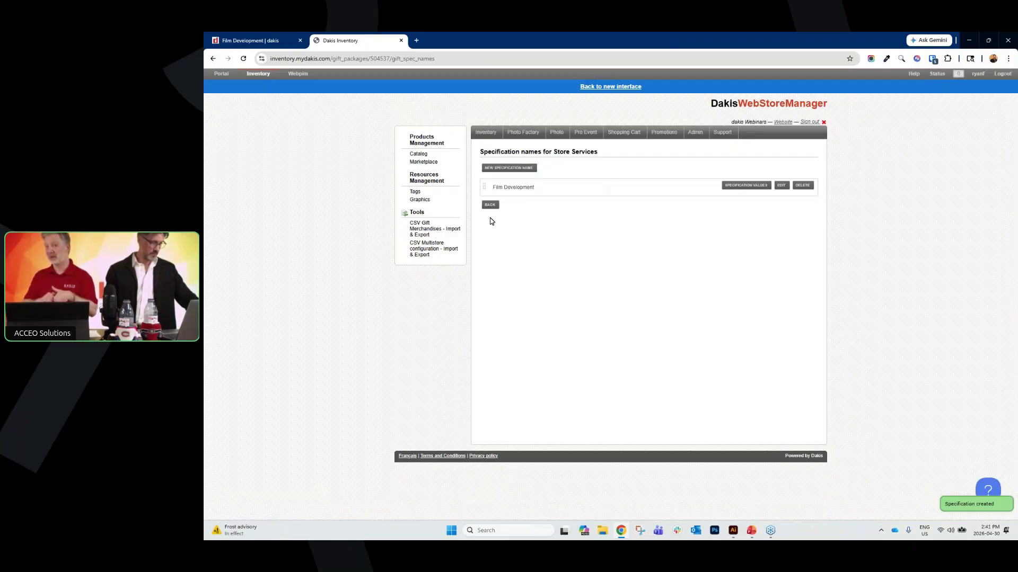
Add the value Develop and Scan to the Film Development specification and review its saved entry
left_click(737, 187)
left_click(494, 166)
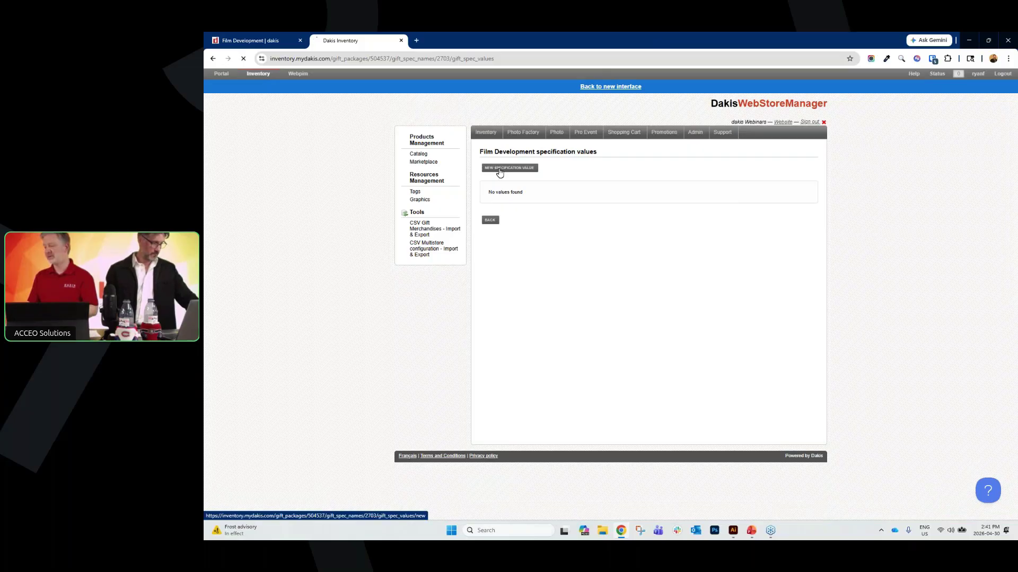
left_click(520, 183)
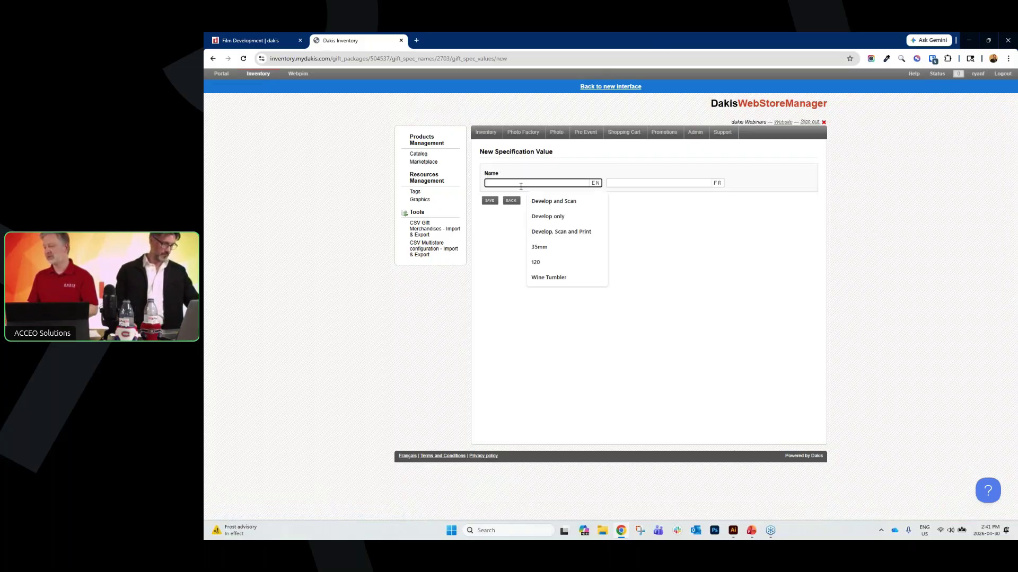
left_click(551, 202)
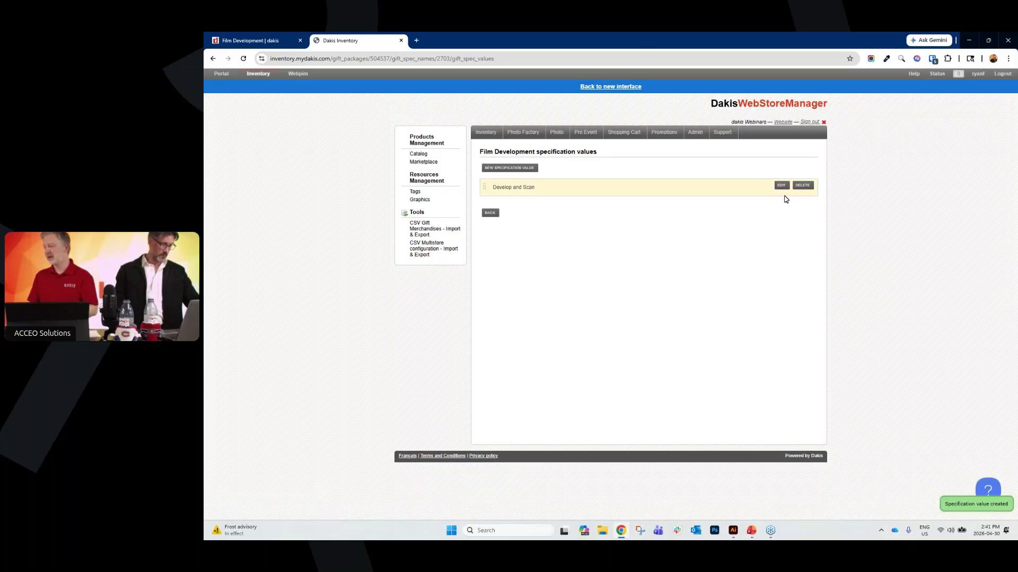
left_click(782, 188)
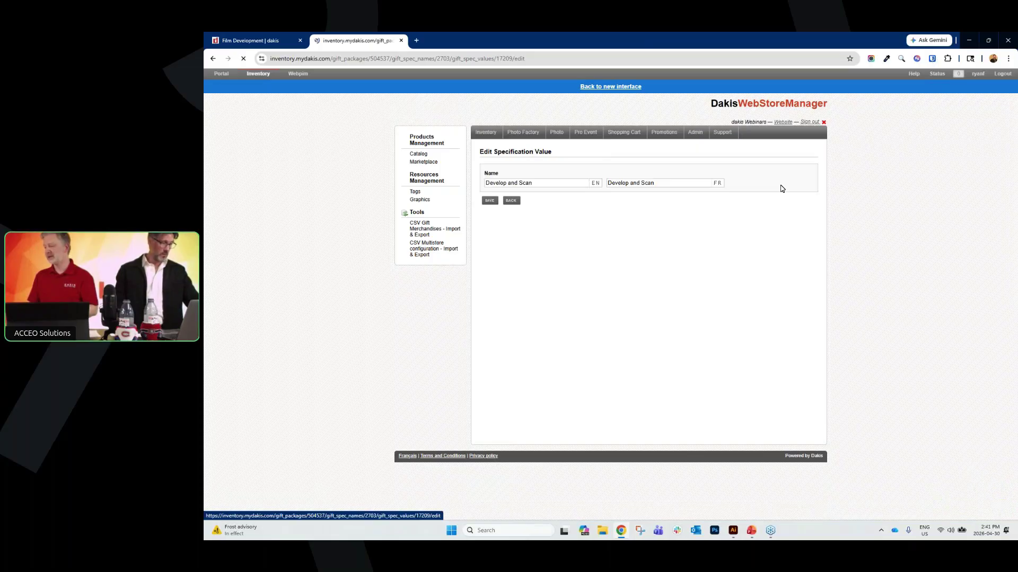
left_click(510, 202)
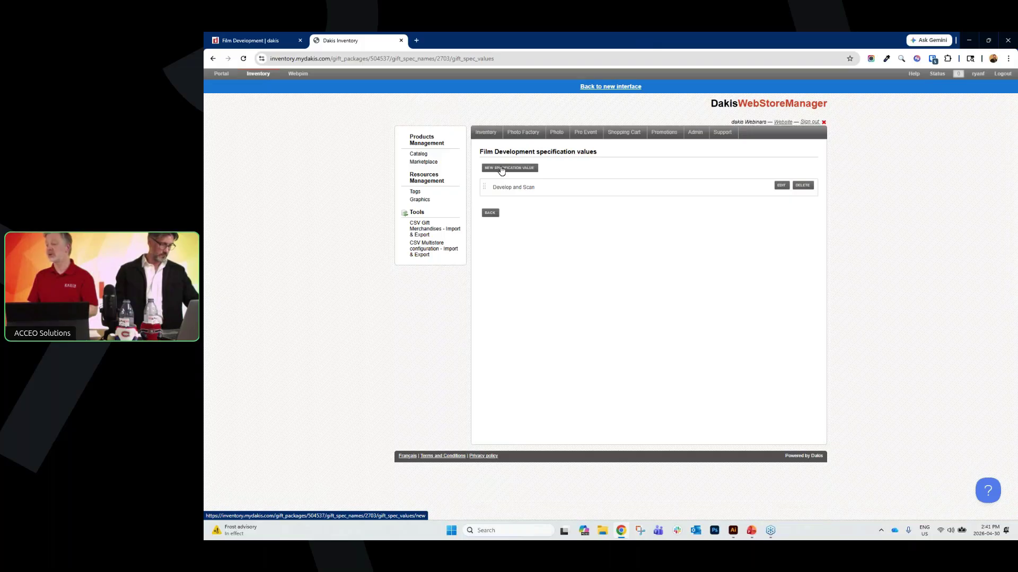
Add the specification value Develop only to Film Development and return to the category's edit page
left_click(522, 182)
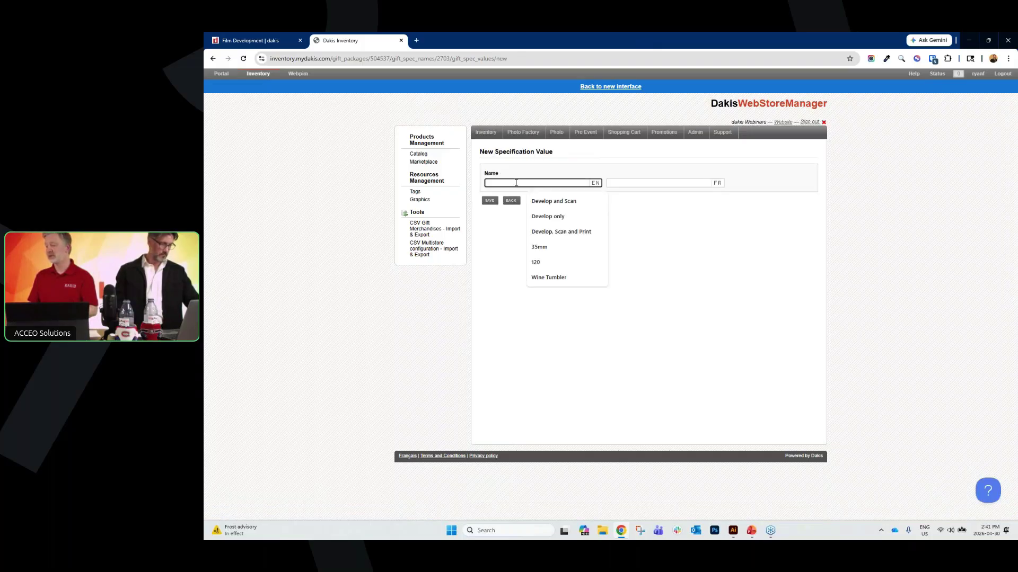
left_click(547, 218)
left_click(492, 202)
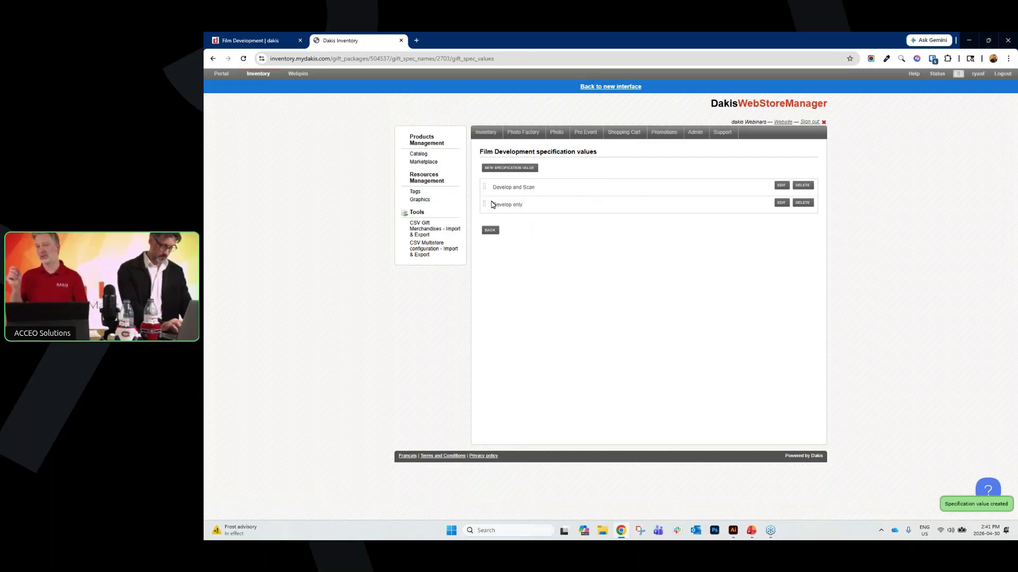
left_click(487, 231)
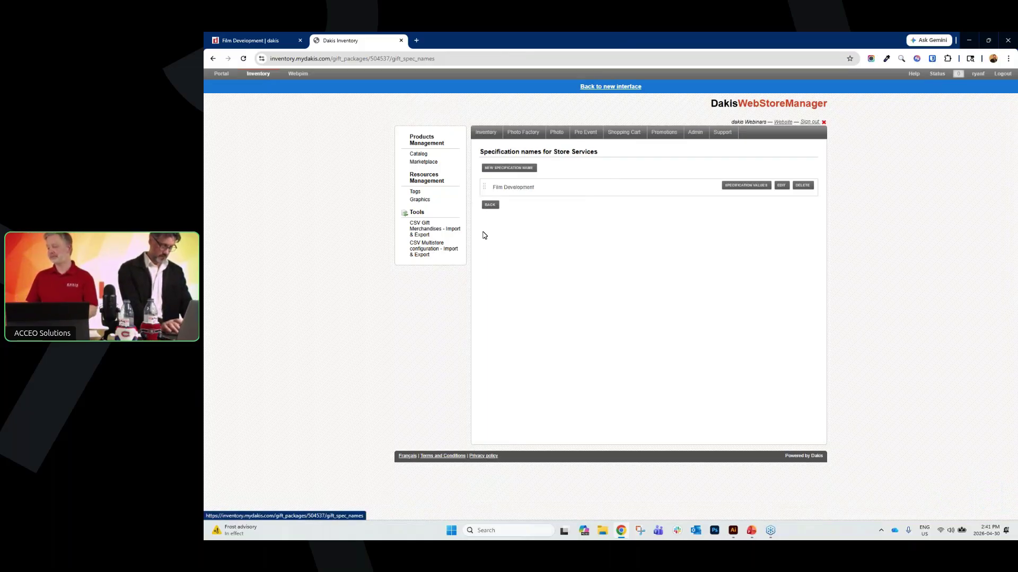
left_click(490, 205)
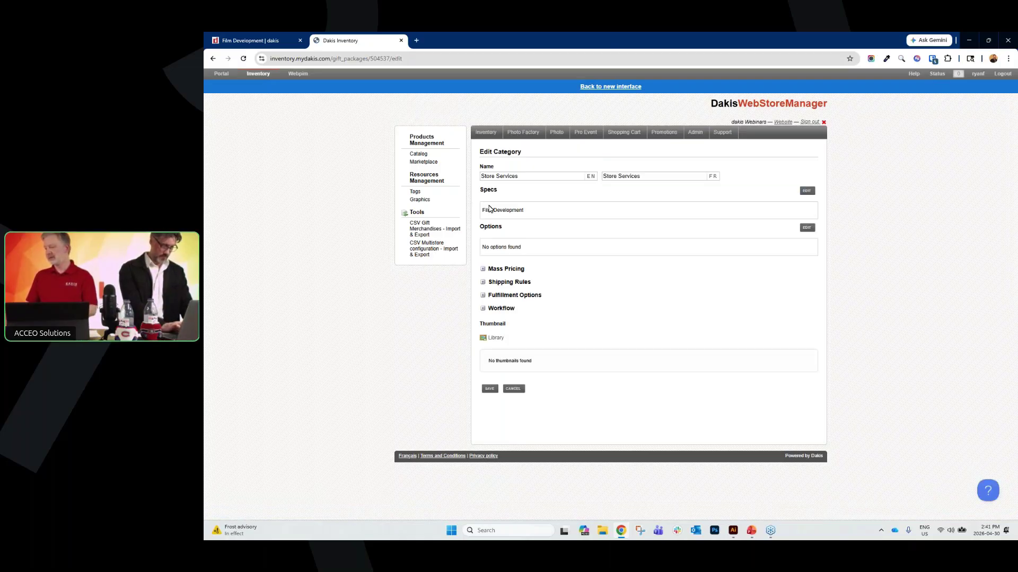
Set the last cat-image.jpg in the image library as the Store Services thumbnail and save the category
left_click(496, 339)
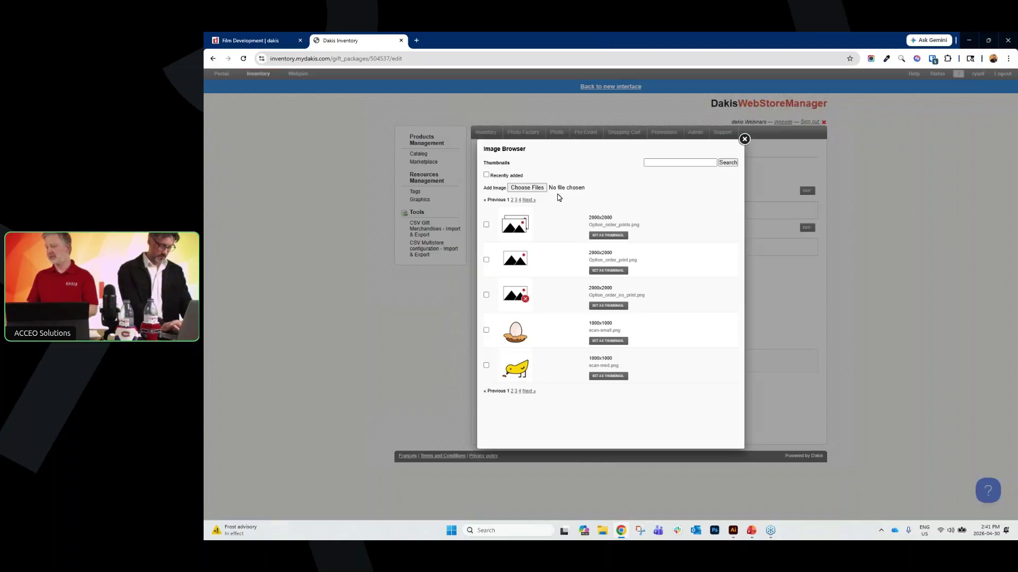
left_click(529, 201)
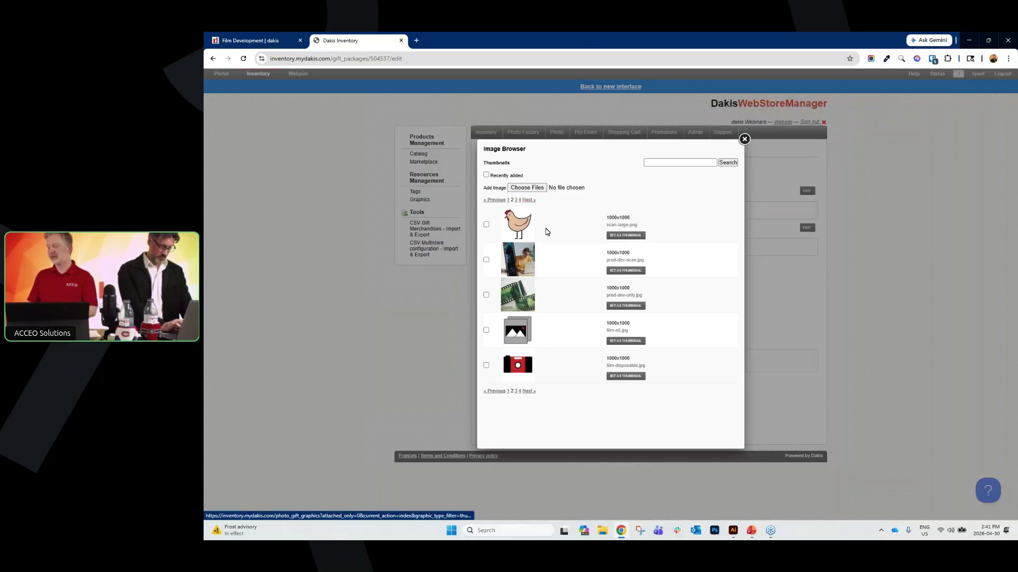
left_click(528, 200)
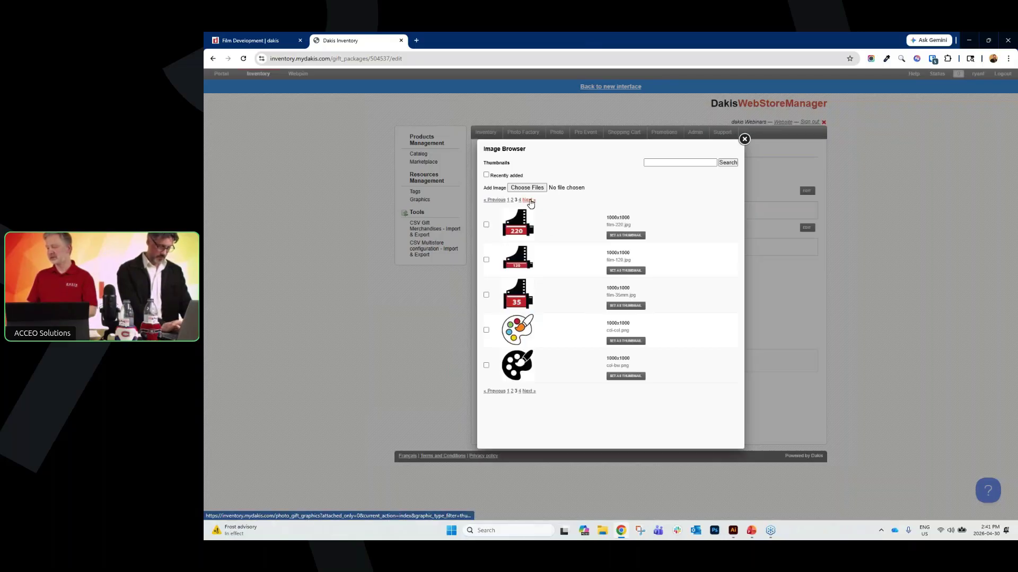
left_click(529, 201)
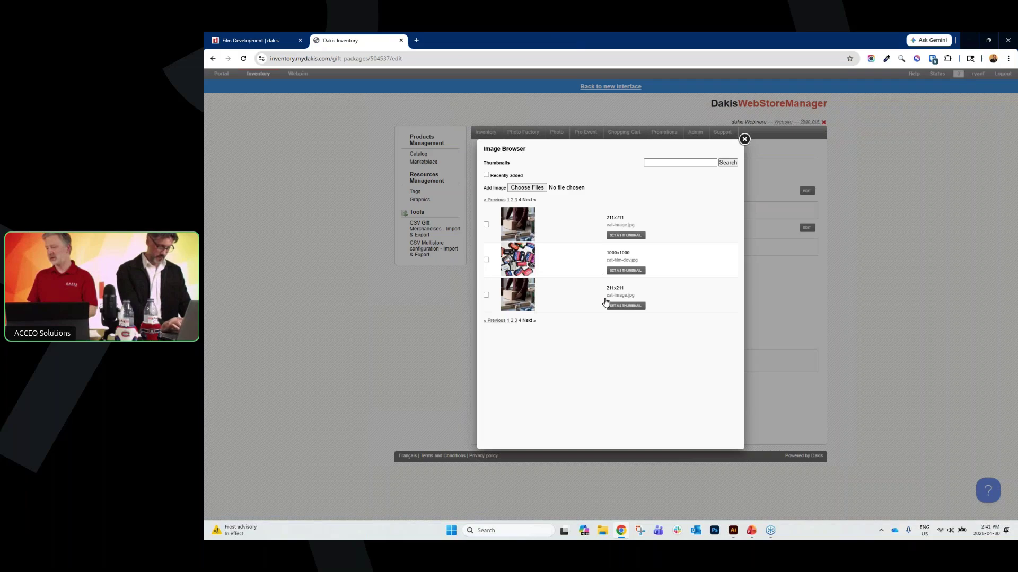
left_click(630, 307)
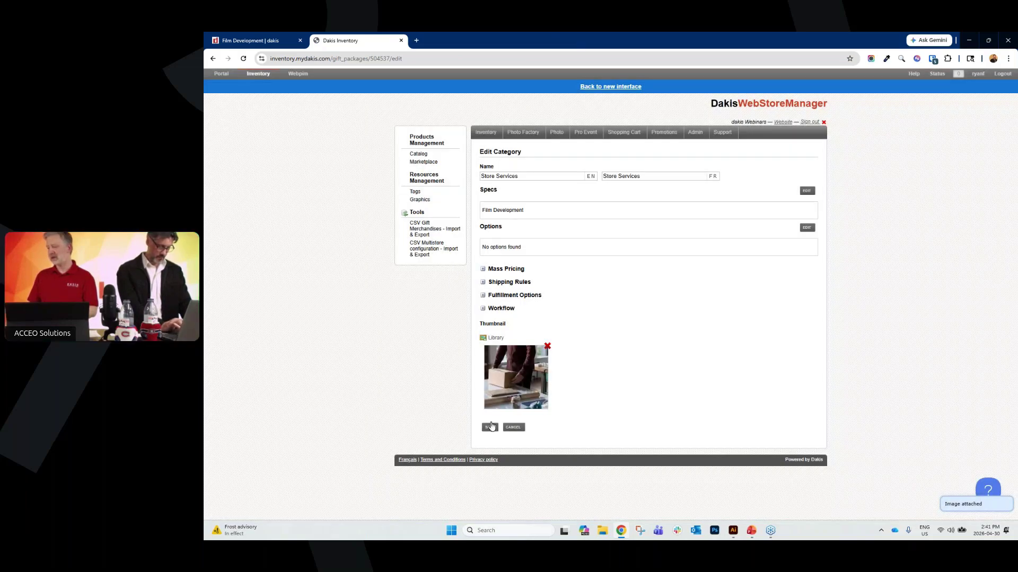
left_click(488, 429)
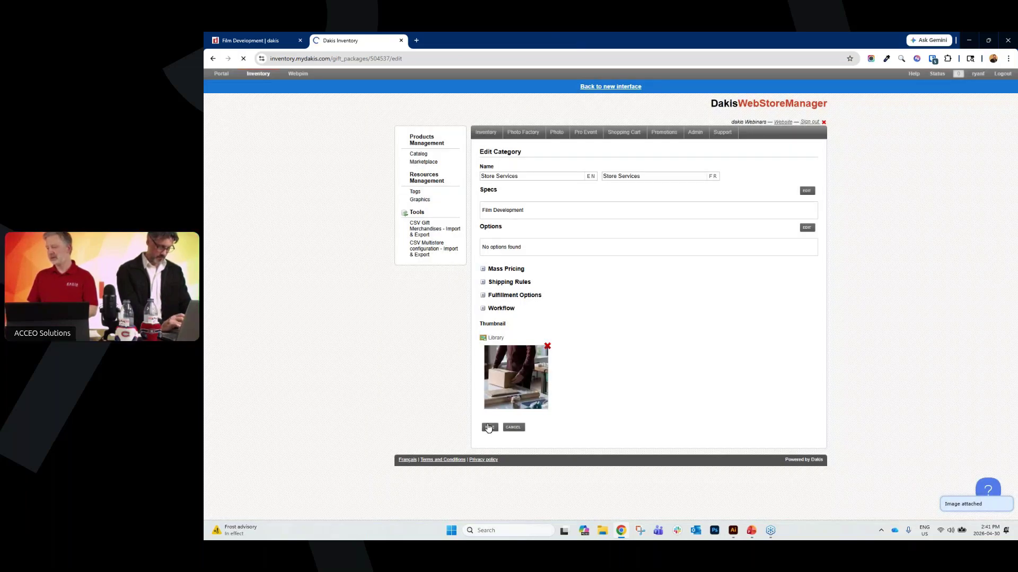
Create and save a subcategory named Film Development under the unpublished Store Services category at the end of the full catalog list
scroll(673, 338, "down", 2)
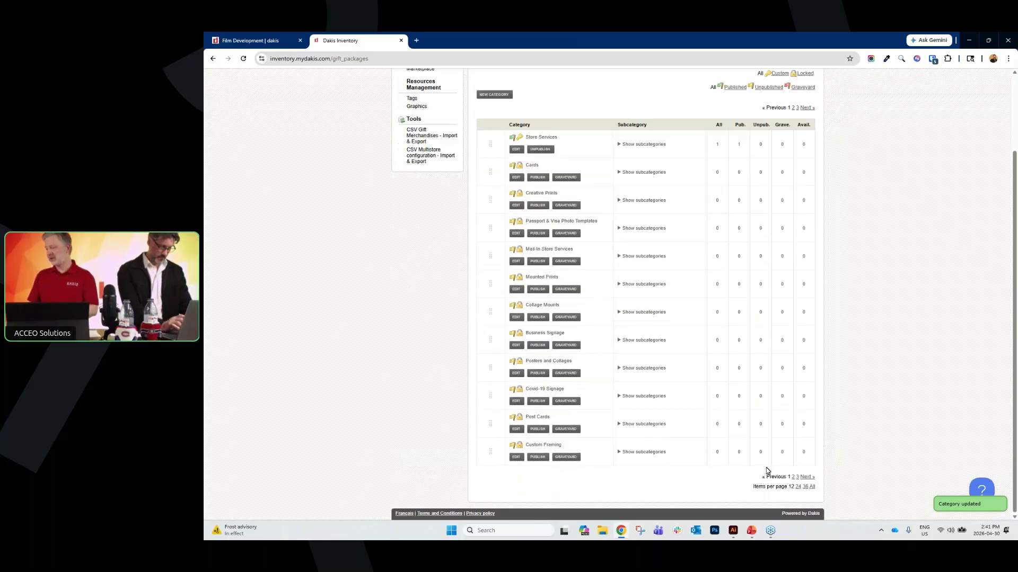
left_click(812, 487)
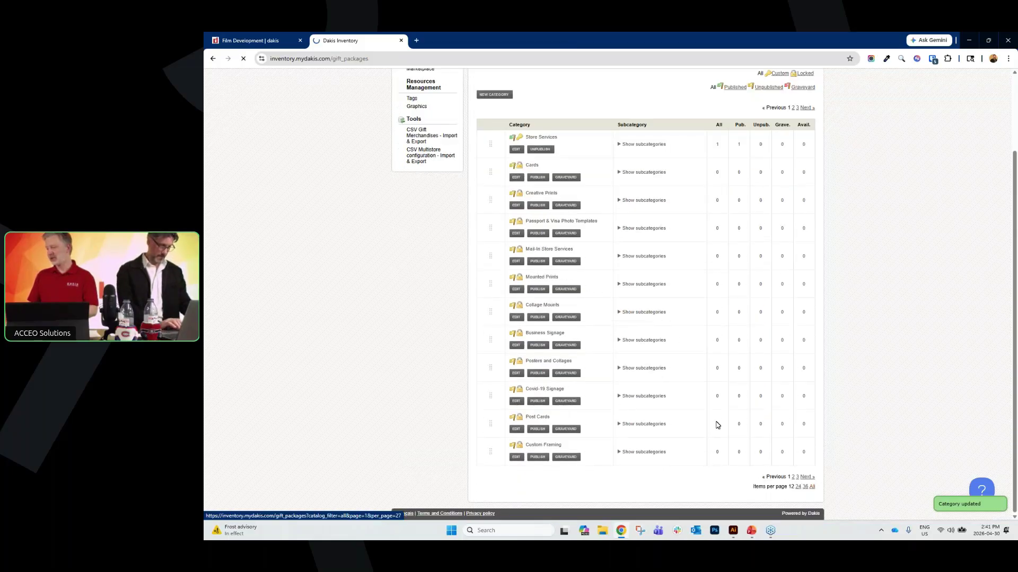
scroll(595, 315, "down", 10)
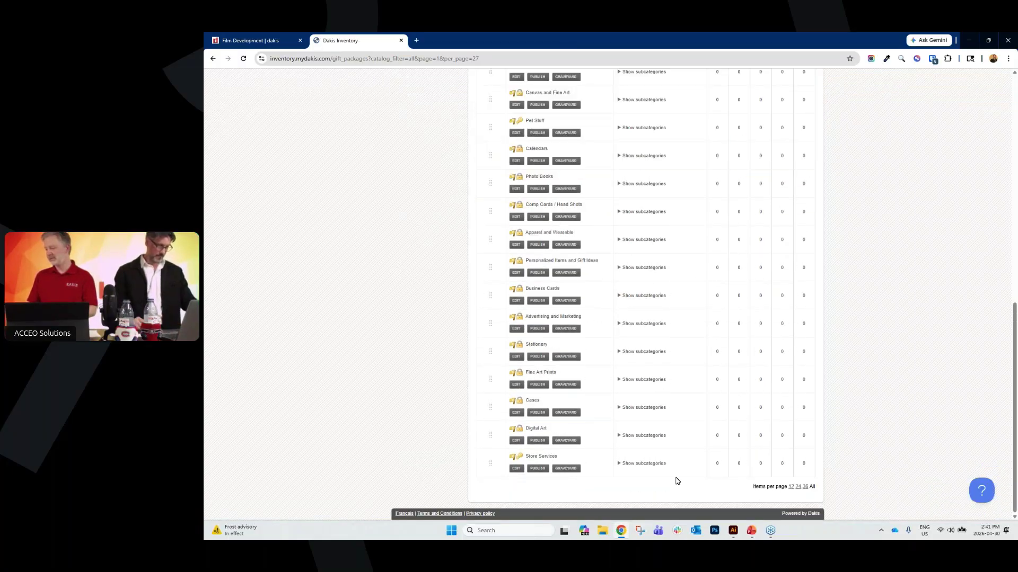
left_click(648, 470)
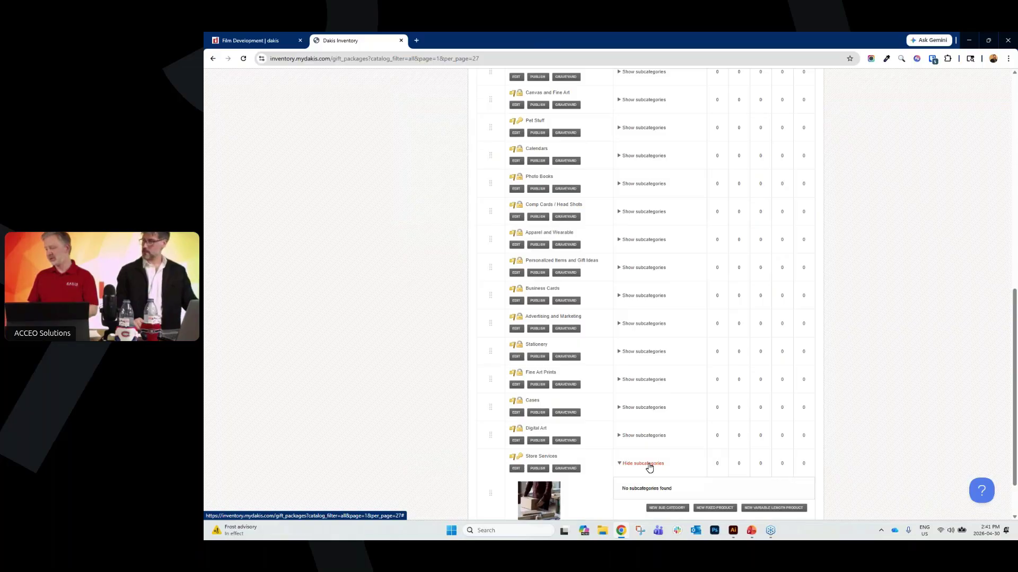
scroll(647, 467, "down", 2)
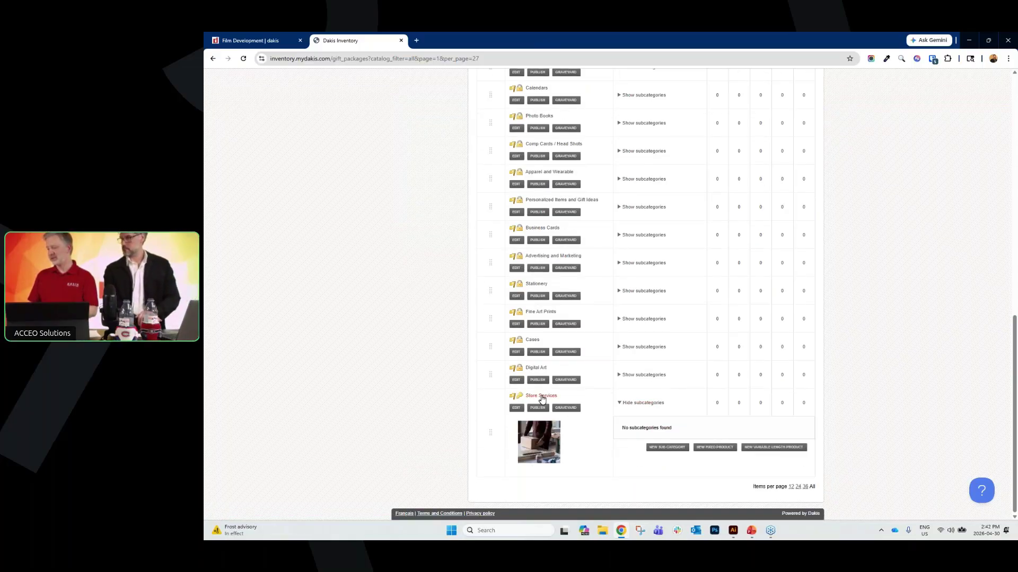
left_click(672, 449)
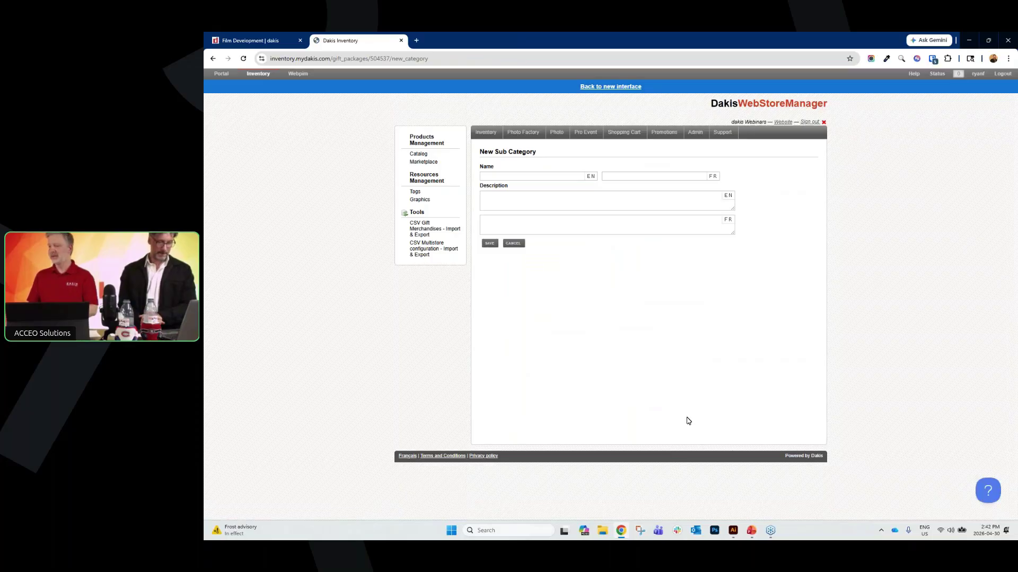
left_click(525, 176)
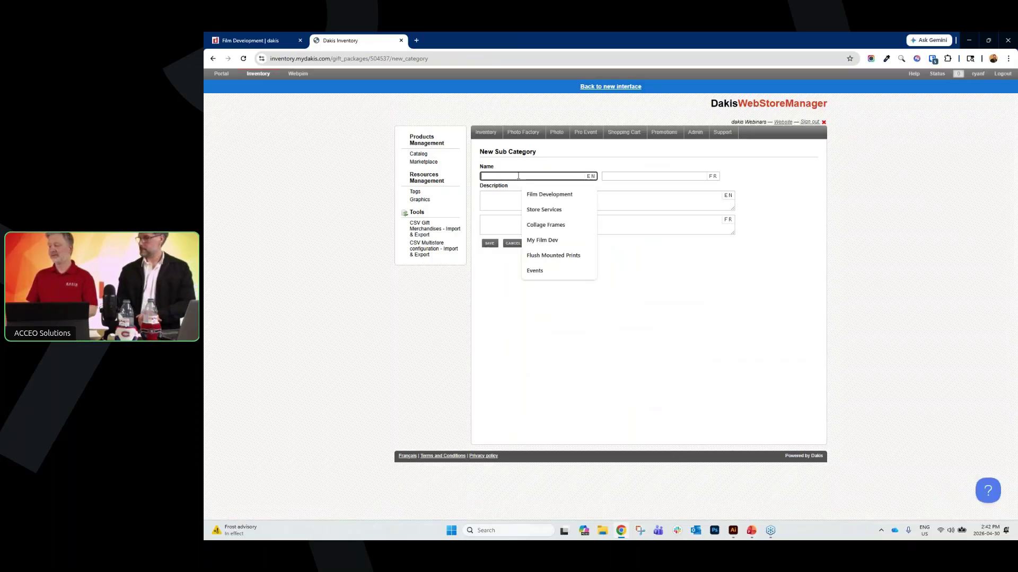
left_click(533, 194)
left_click(555, 321)
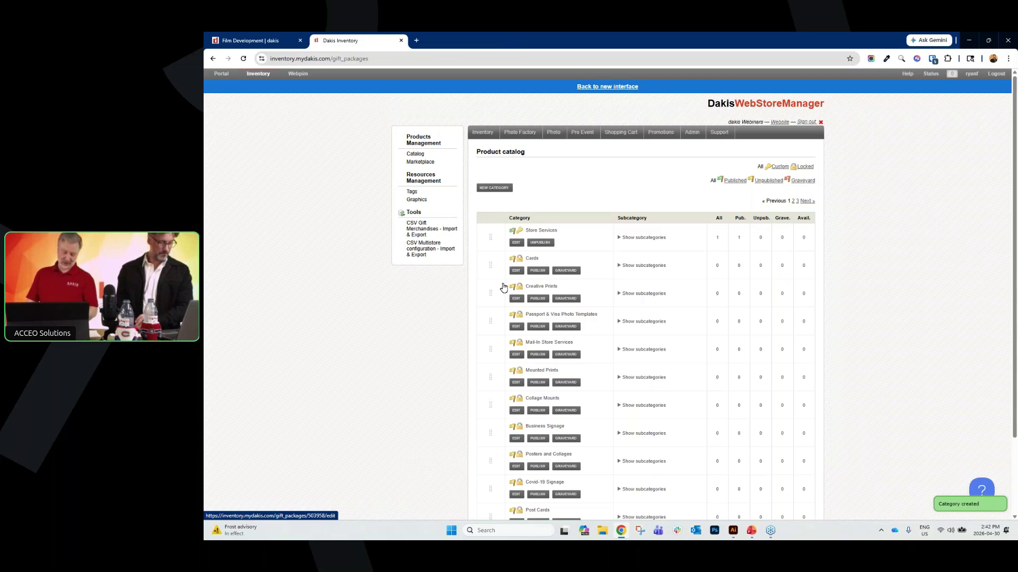
Set cat-film-dev.jpg from the image library as the thumbnail of the new Film Development subcategory and save it
scroll(504, 287, "down", 2)
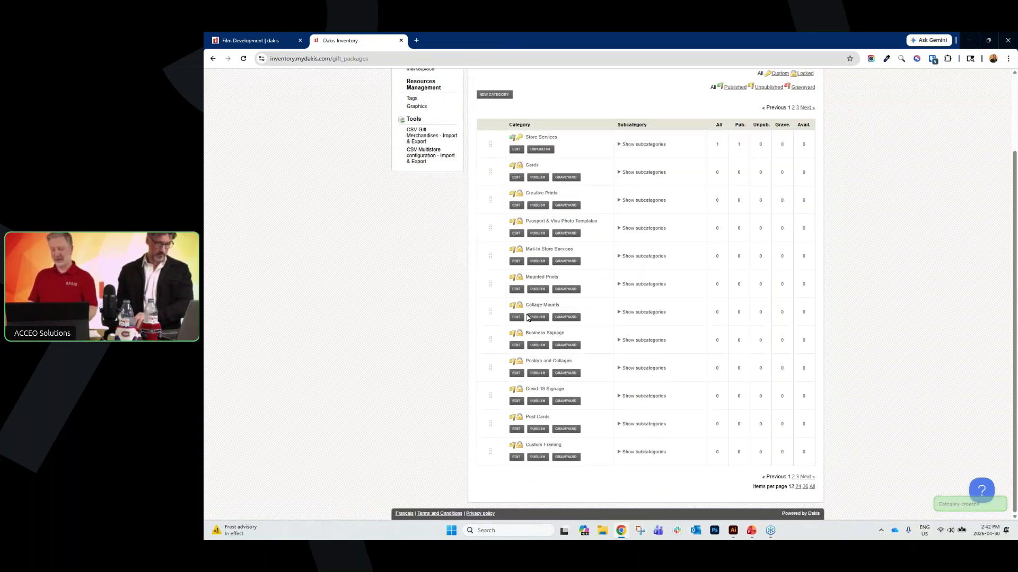
left_click(813, 488)
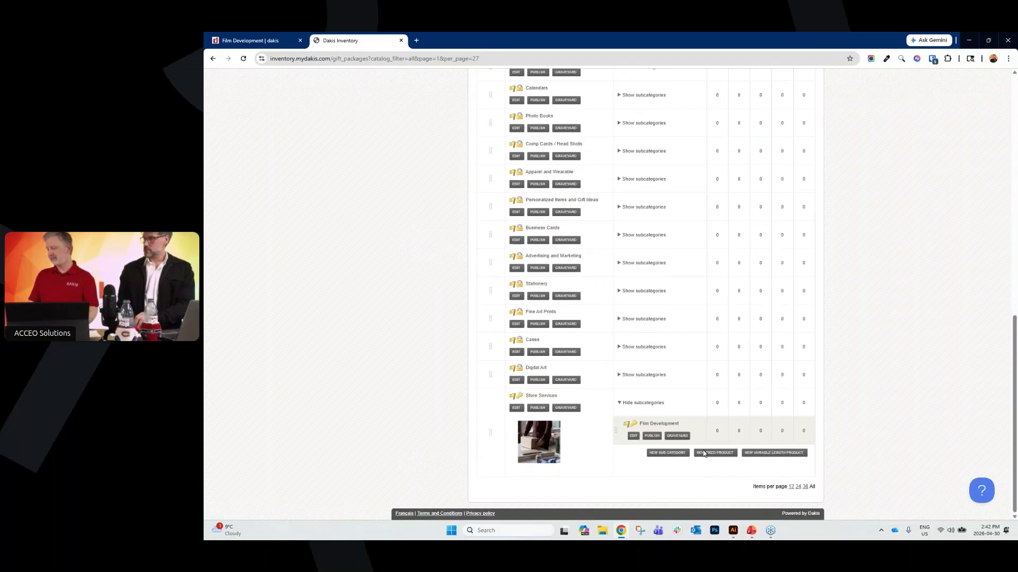
left_click(633, 437)
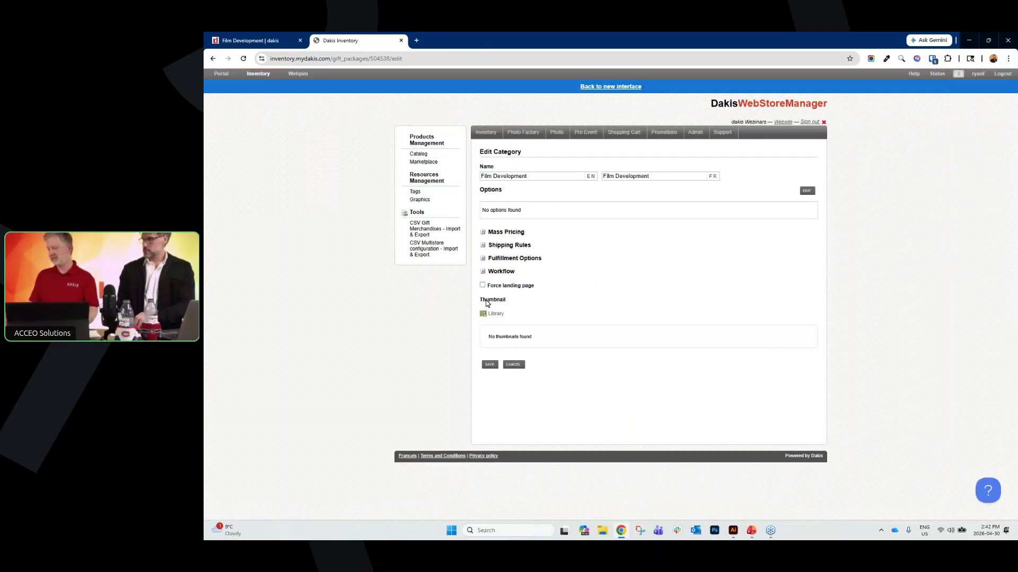
left_click(495, 314)
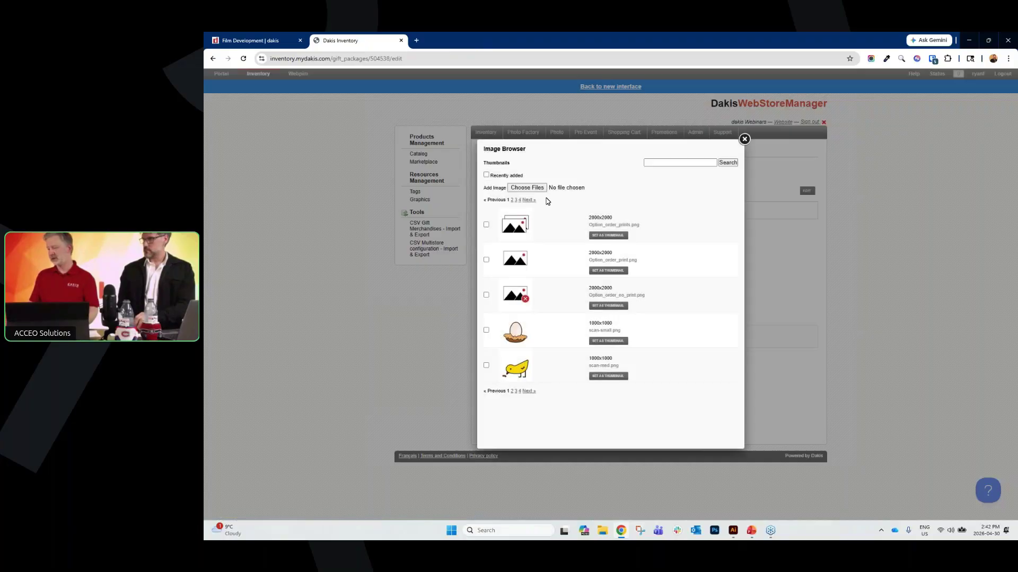
left_click(529, 201)
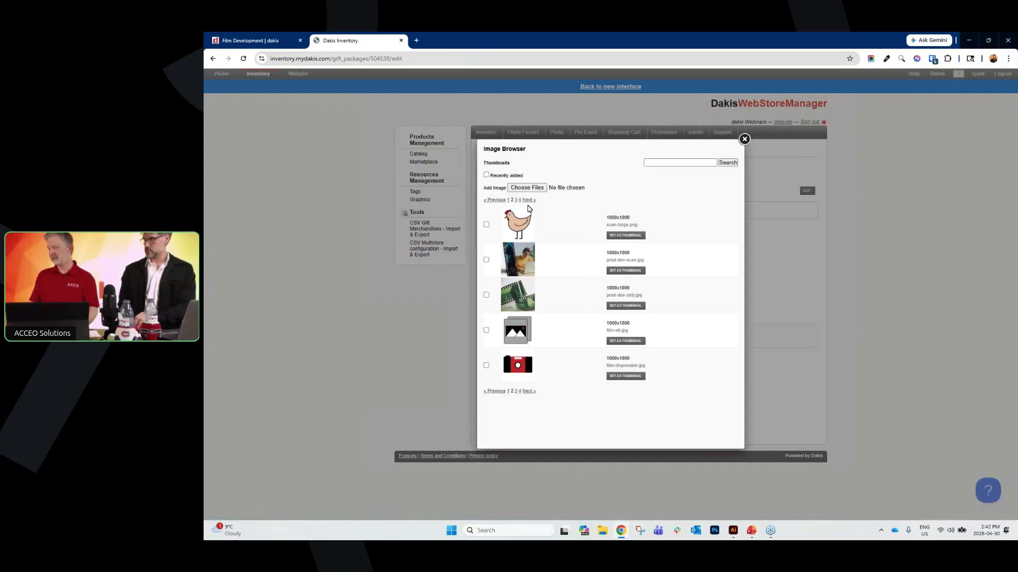
left_click(529, 201)
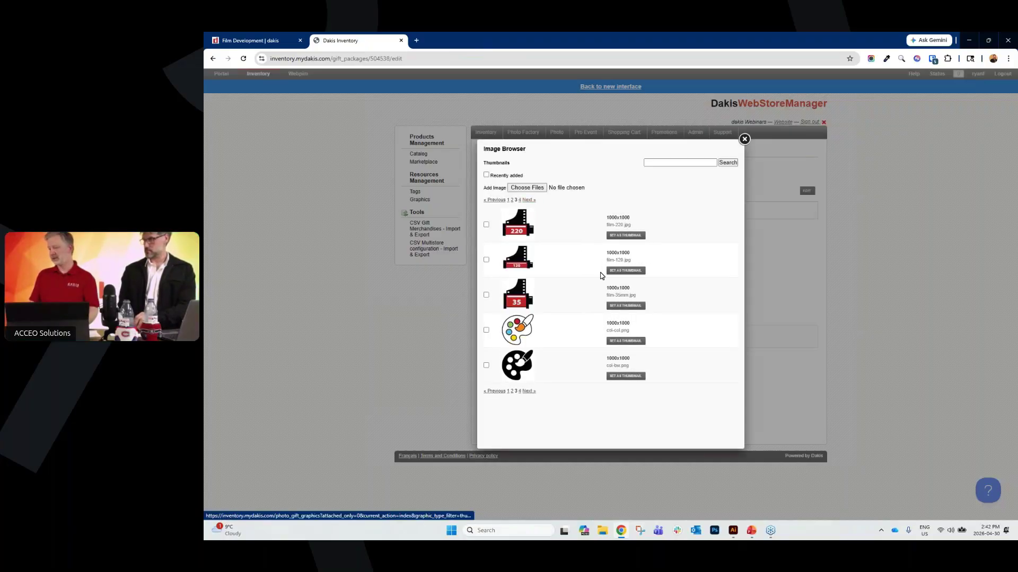
left_click(528, 200)
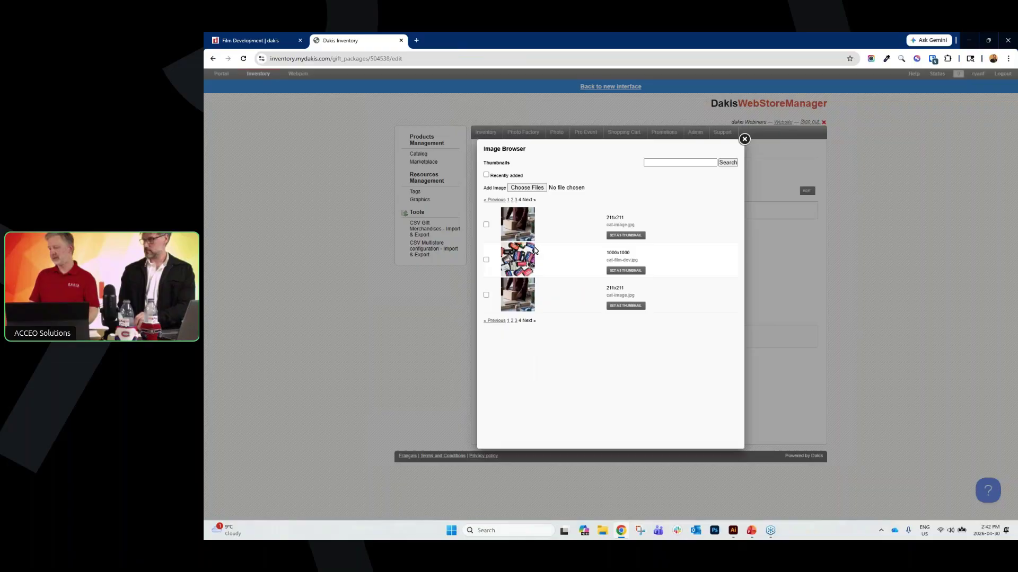
left_click(625, 270)
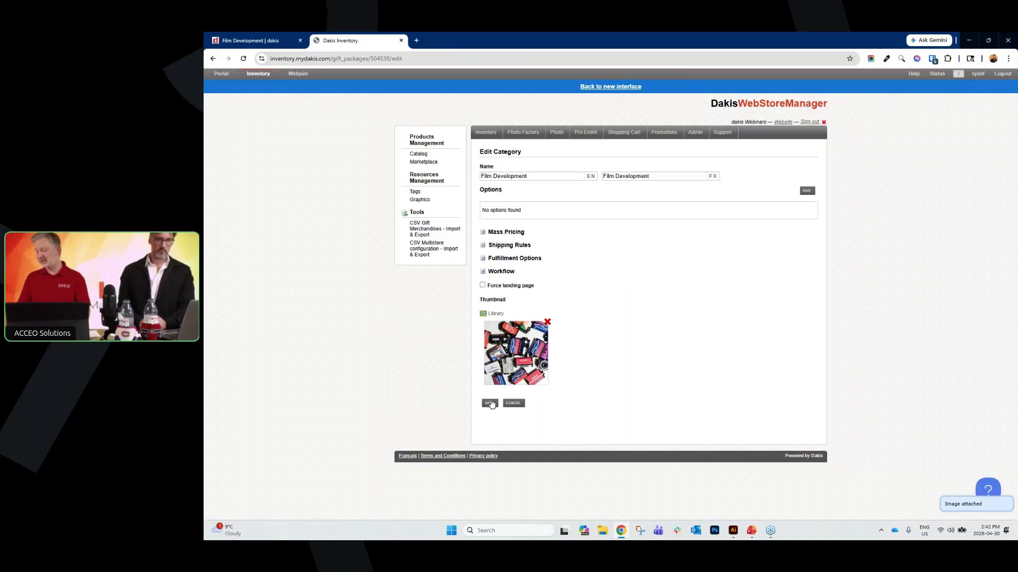
left_click(488, 402)
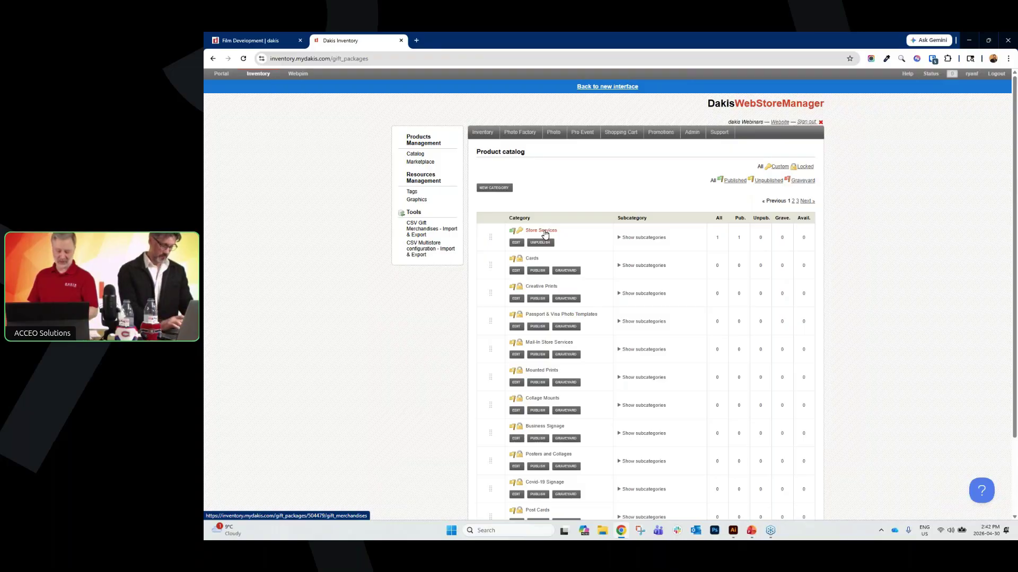
Review the Film Development specification values of the published Store Services category, then return to the product catalog
left_click(514, 243)
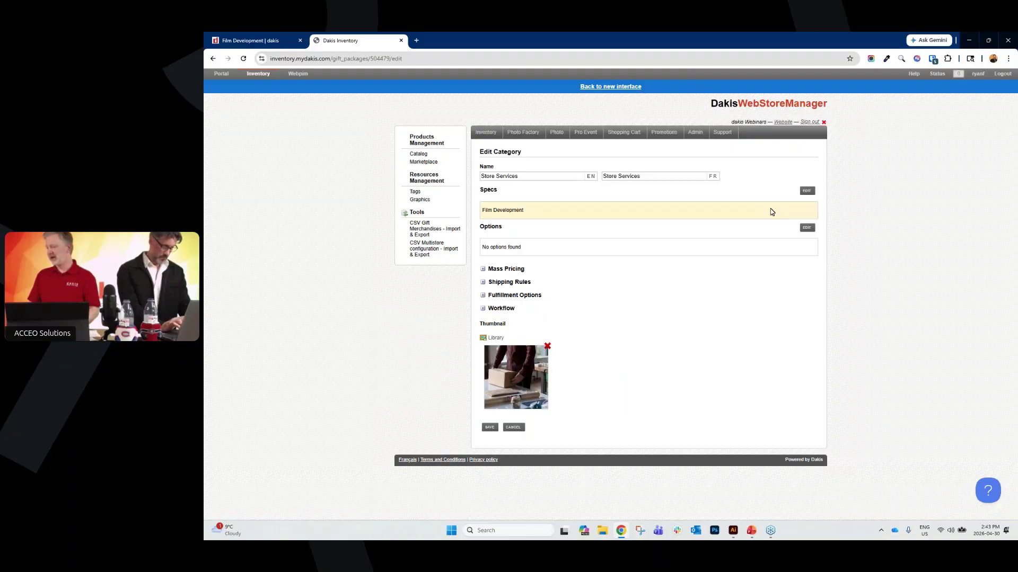
left_click(809, 191)
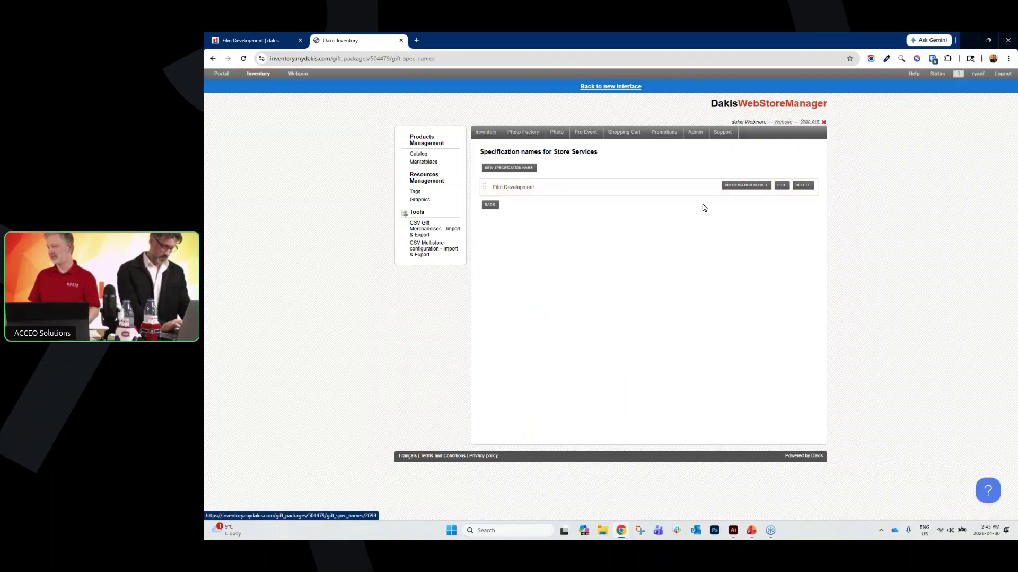
left_click(727, 187)
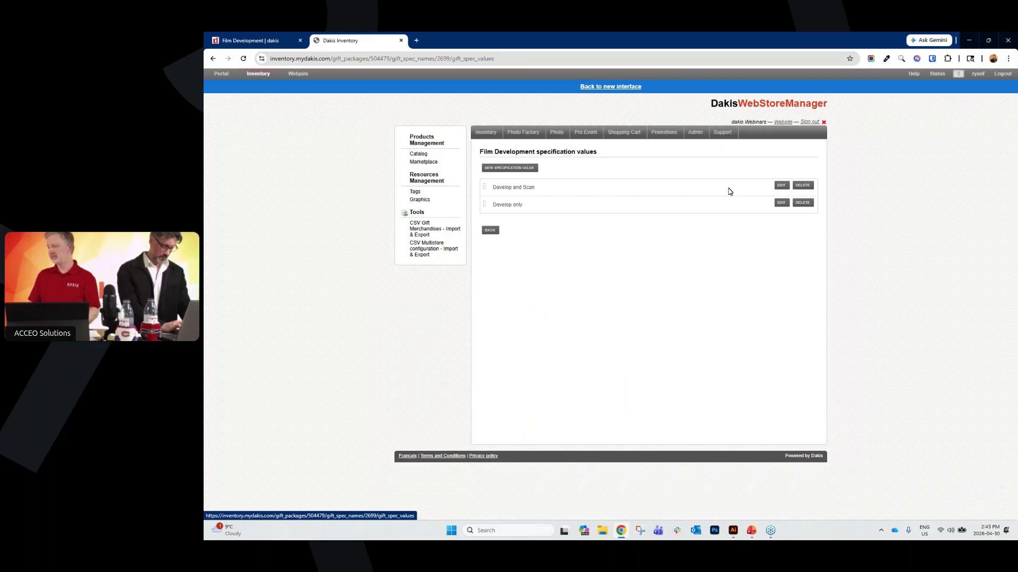
left_click(487, 232)
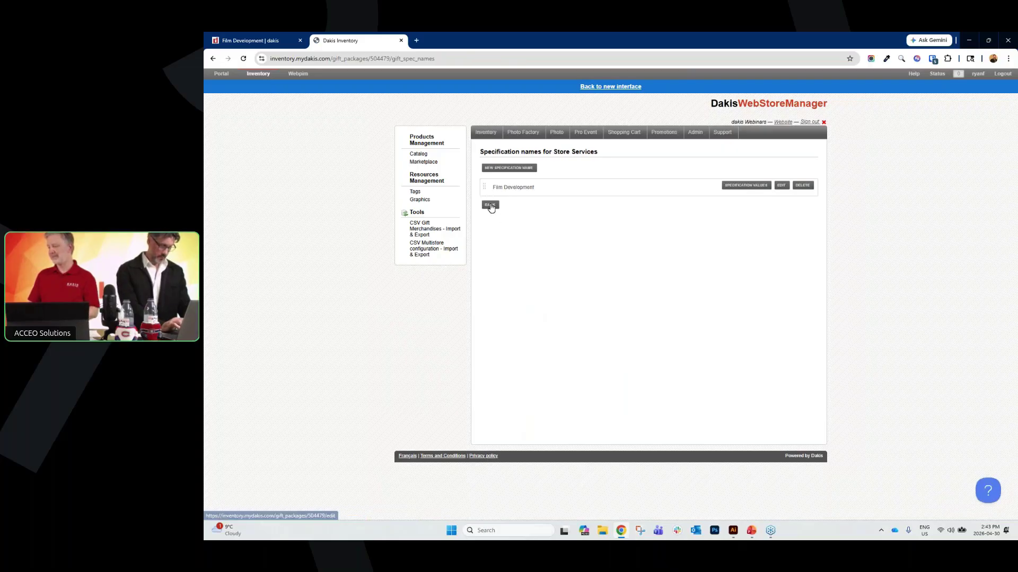
left_click(491, 207)
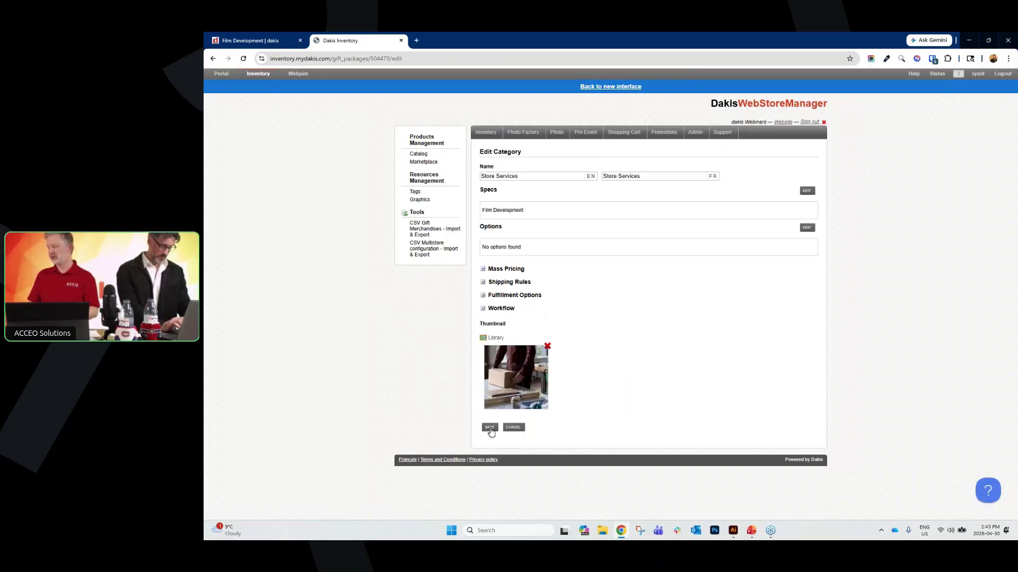
left_click(488, 428)
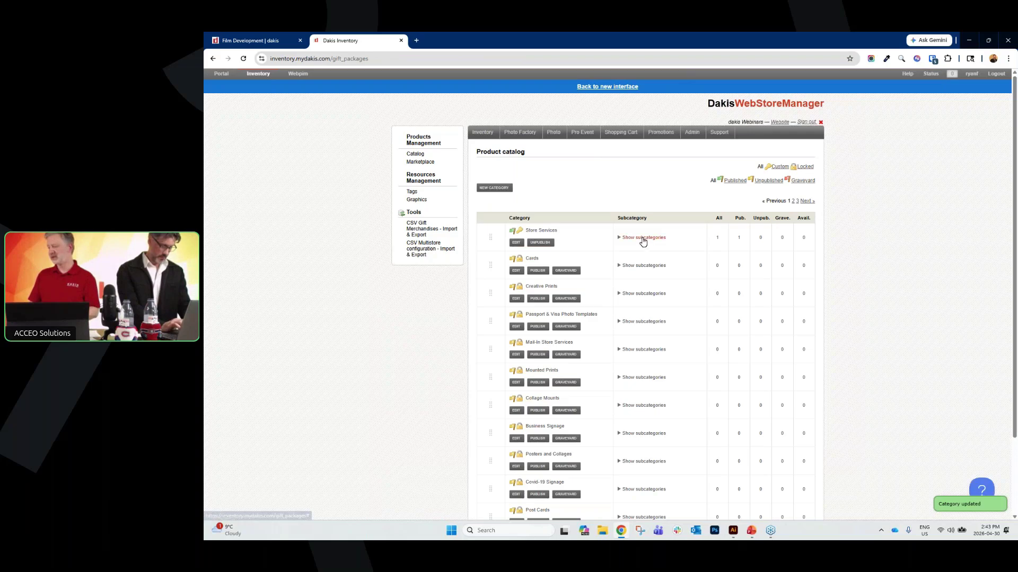
Add a Scan Quality option group to the published Film Development subcategory, selectable before starting the order but not after editing, and save it
left_click(642, 237)
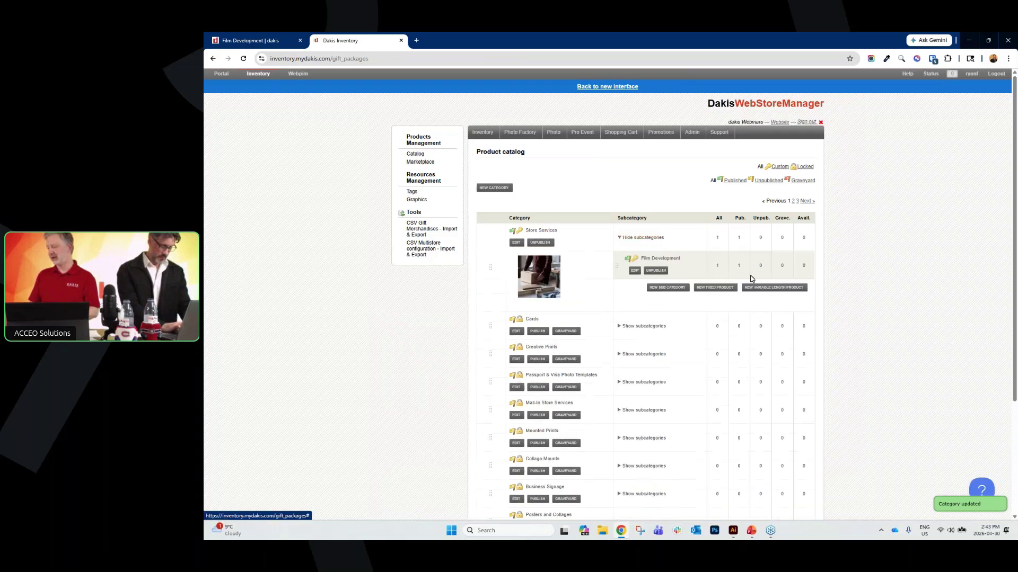
left_click(634, 272)
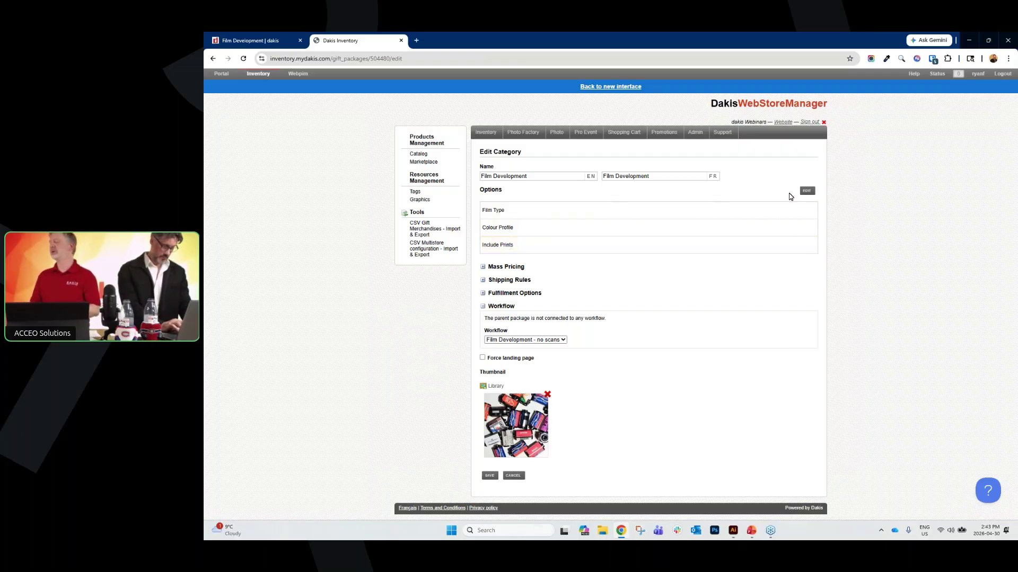
left_click(806, 191)
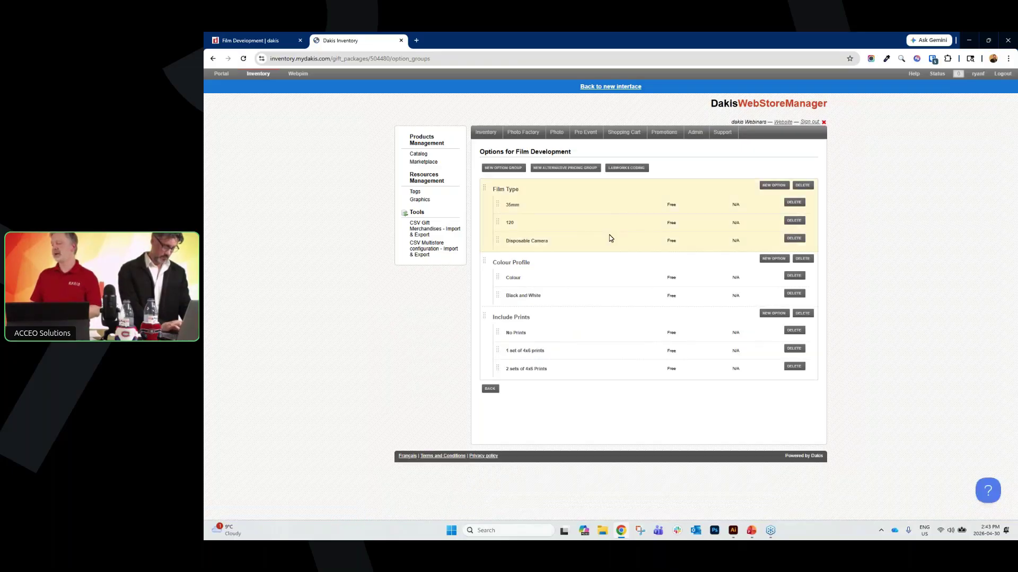
left_click(515, 168)
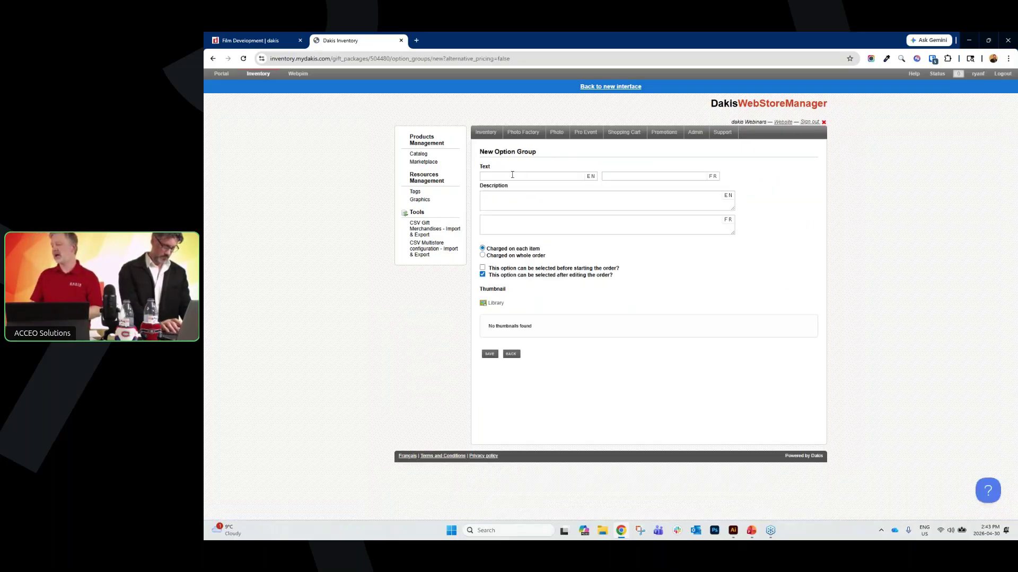
left_click(512, 176)
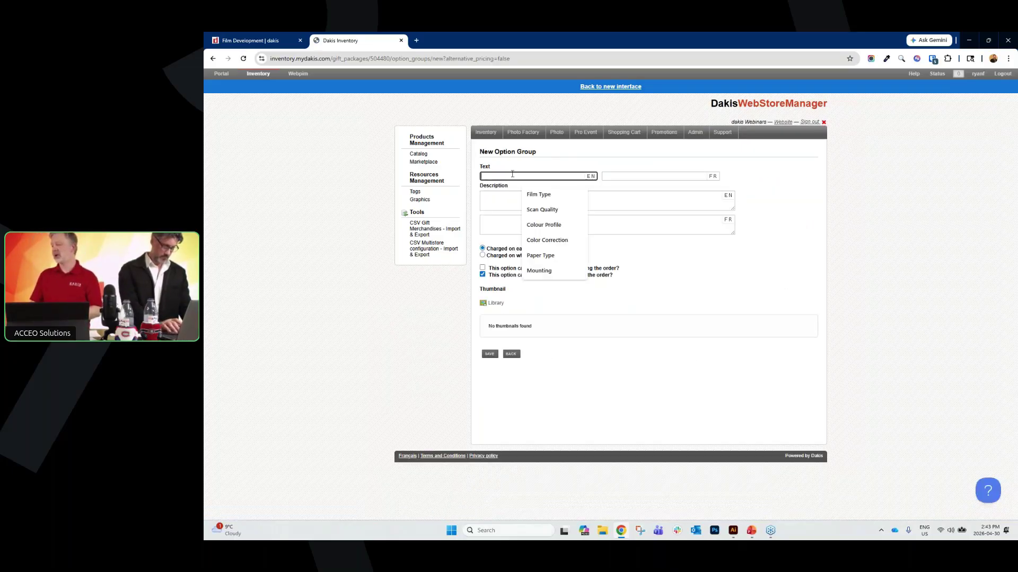
left_click(549, 211)
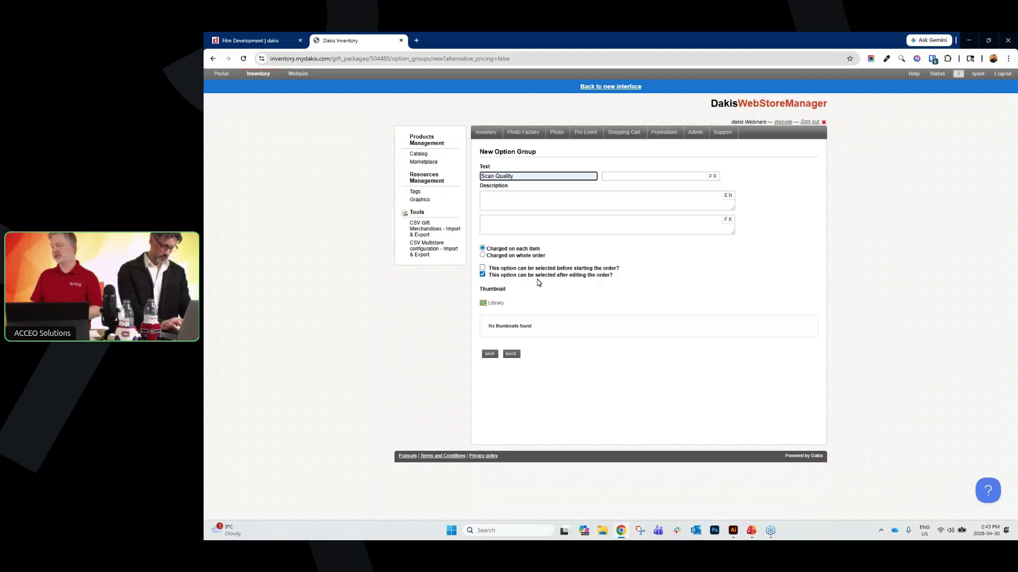
left_click(483, 268)
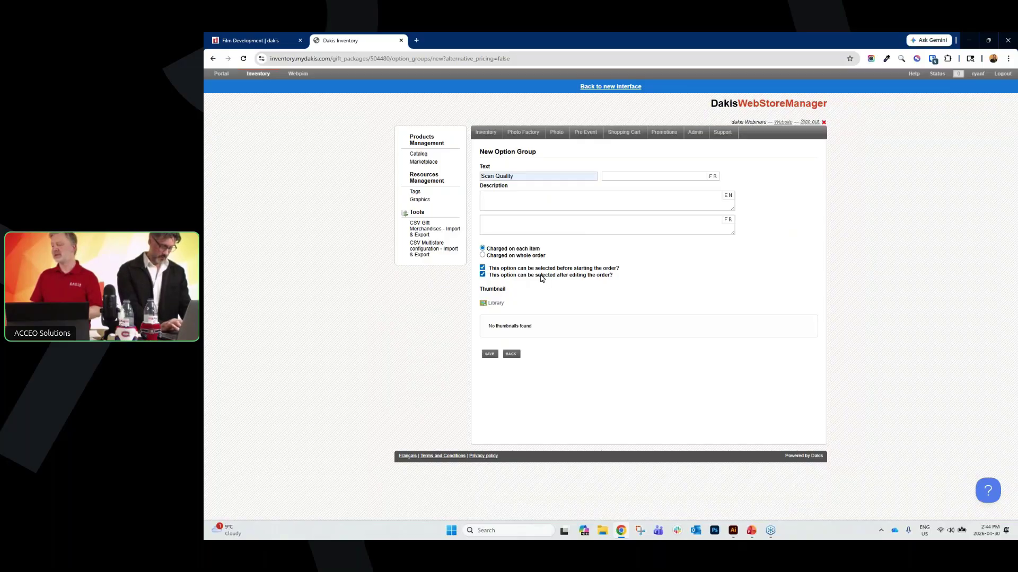
left_click(482, 274)
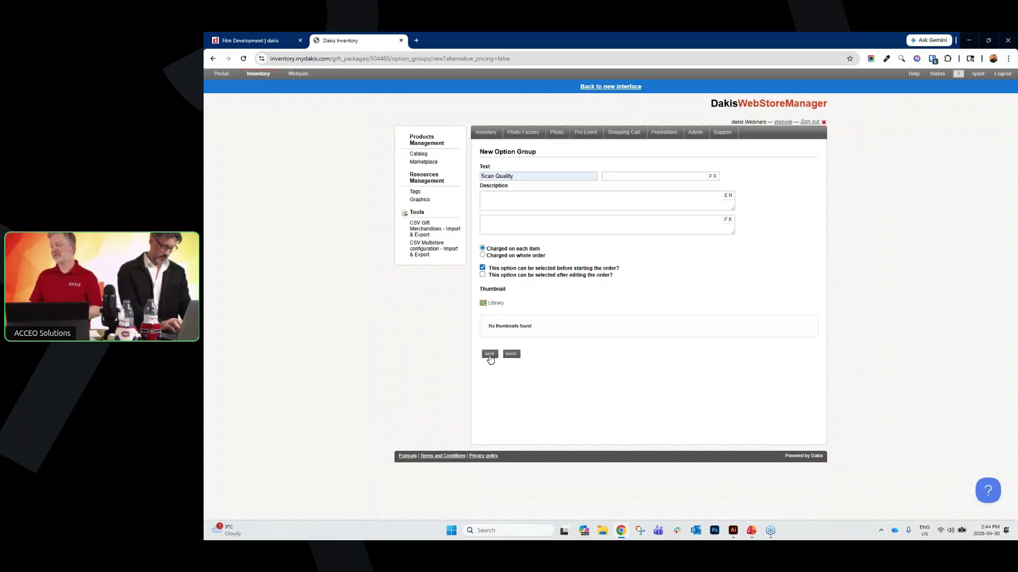
left_click(490, 355)
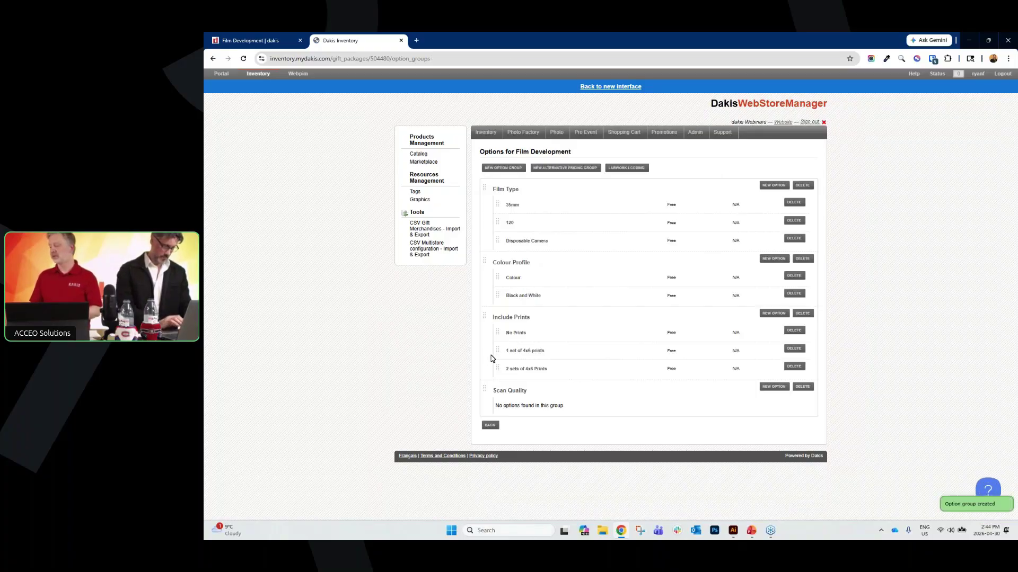
Add a Standard Resolution option with the scan-small.png thumbnail to the Scan Quality group and save it
left_click(777, 390)
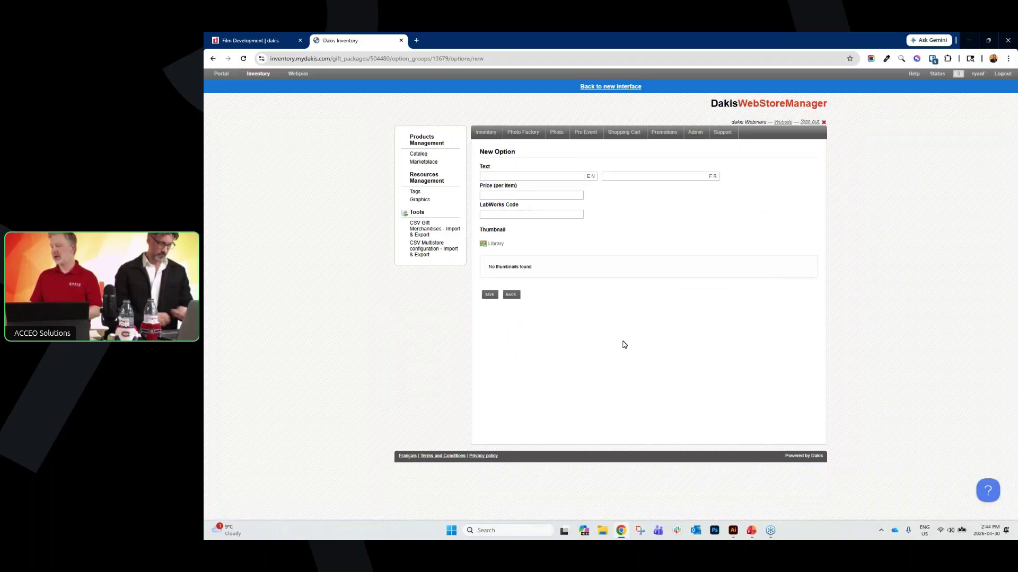
left_click(522, 175)
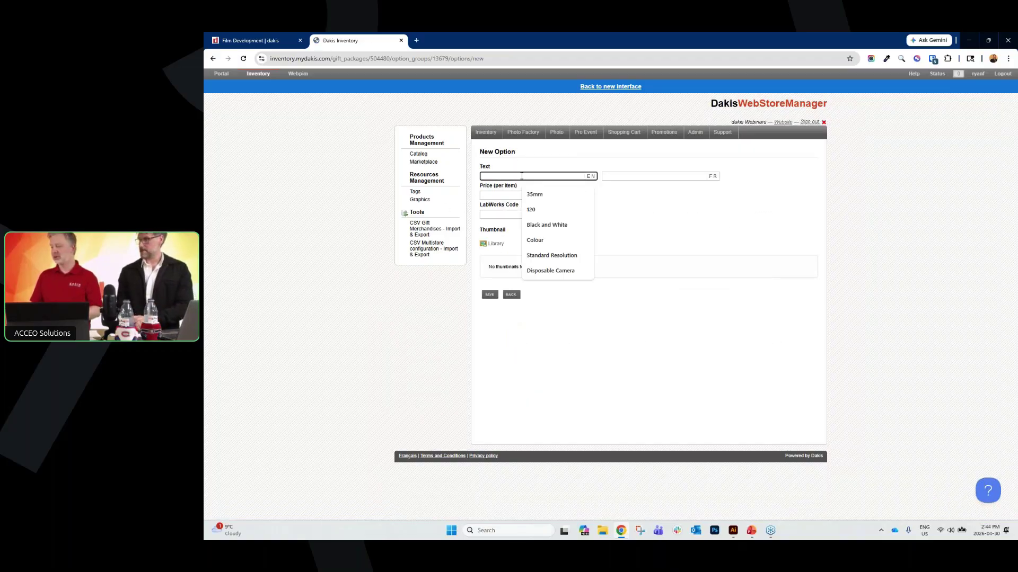
left_click(545, 256)
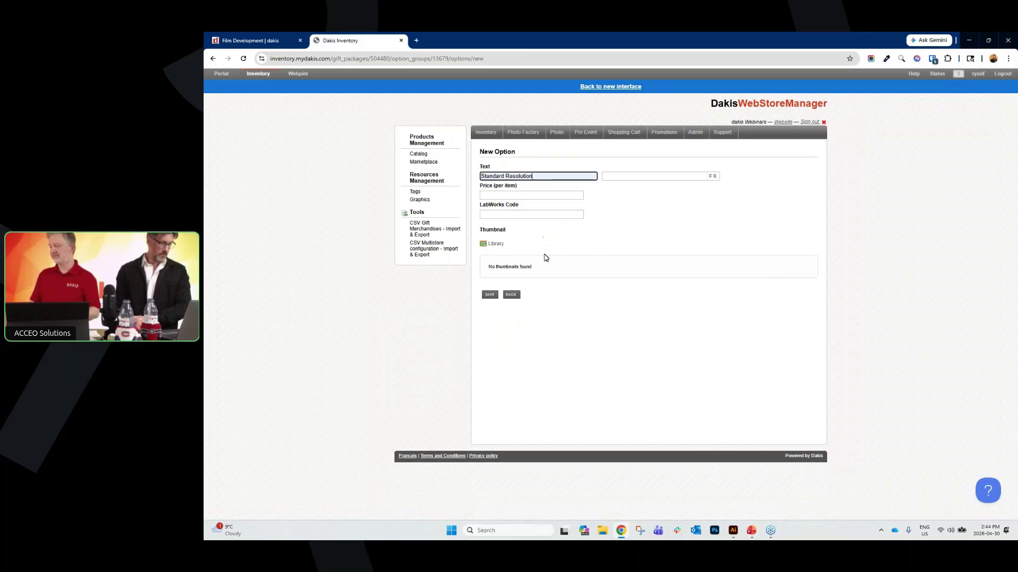
left_click(498, 244)
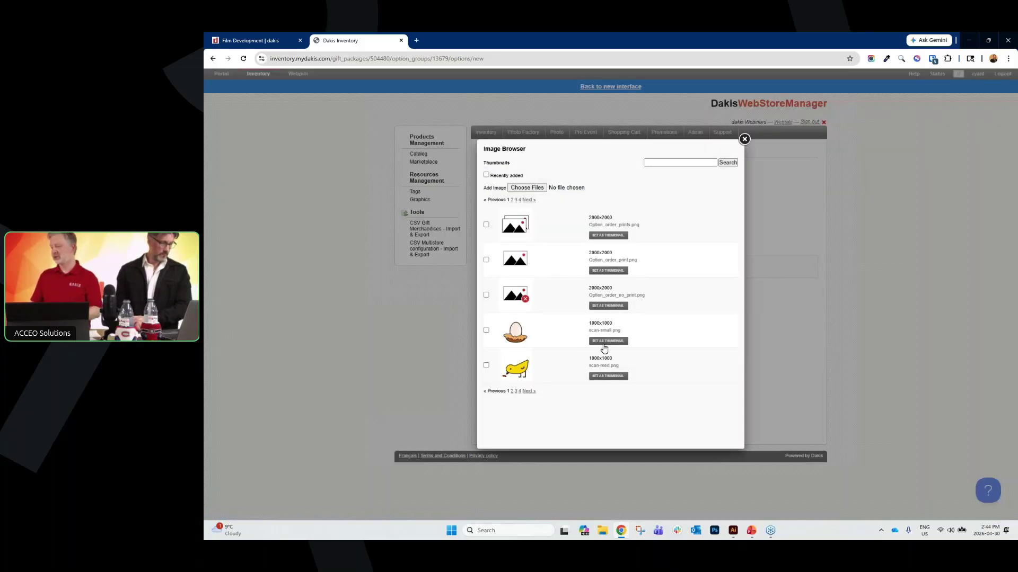
left_click(604, 342)
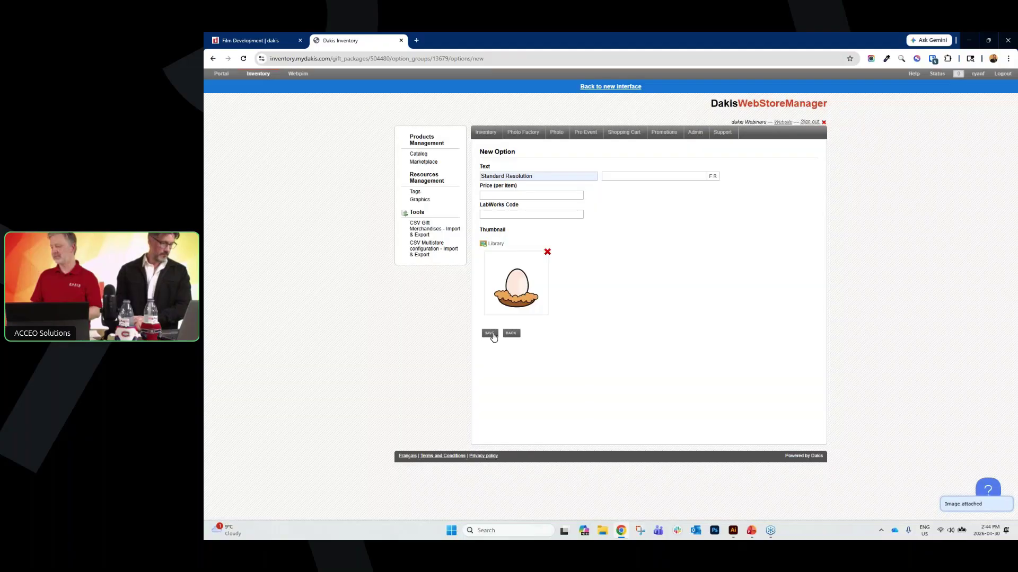
left_click(488, 333)
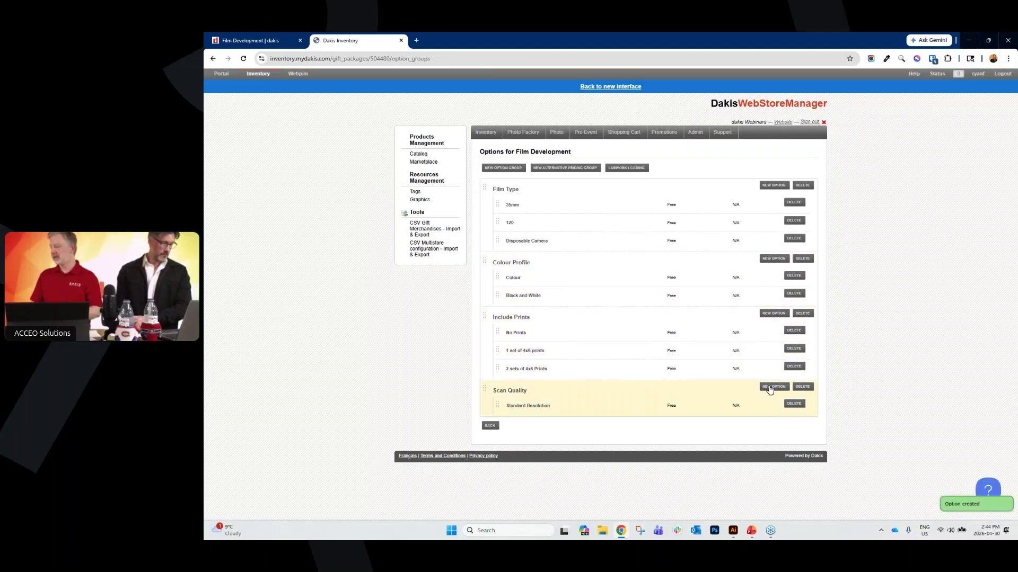
Add a Medium Resolution Scans option with the scan-med.png thumbnail to the Scan Quality group and save it
left_click(770, 388)
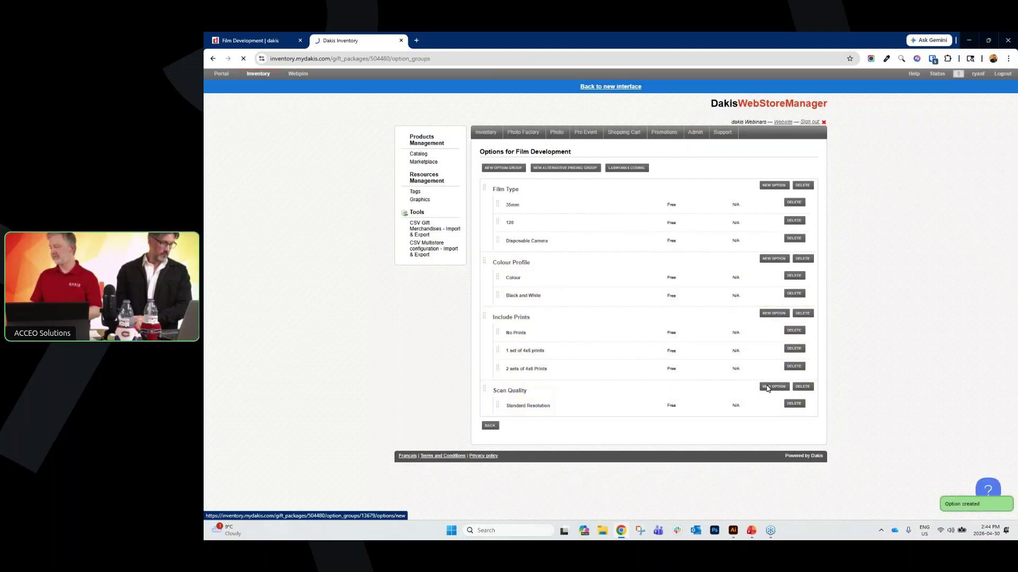
left_click(553, 176)
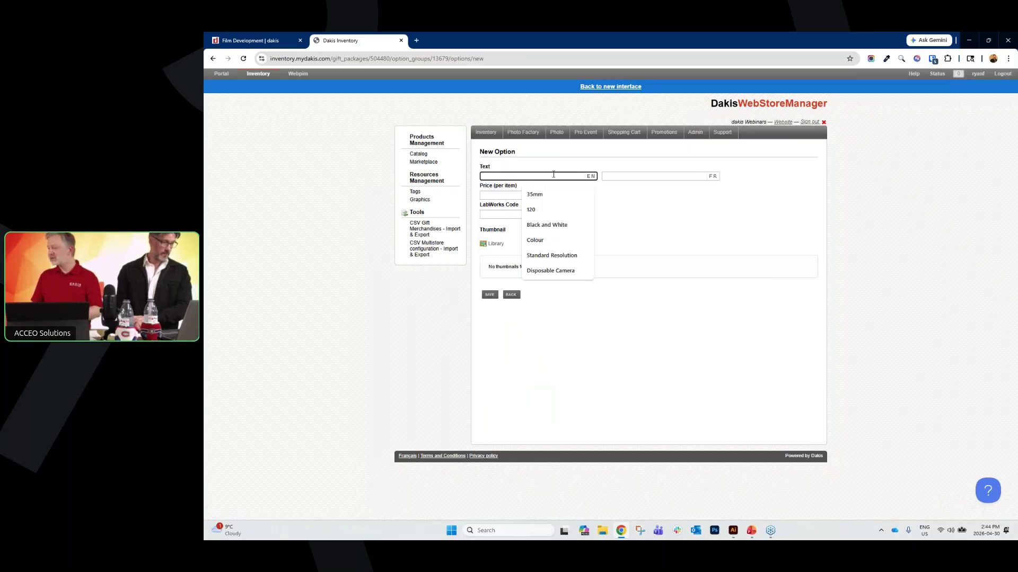
type("me")
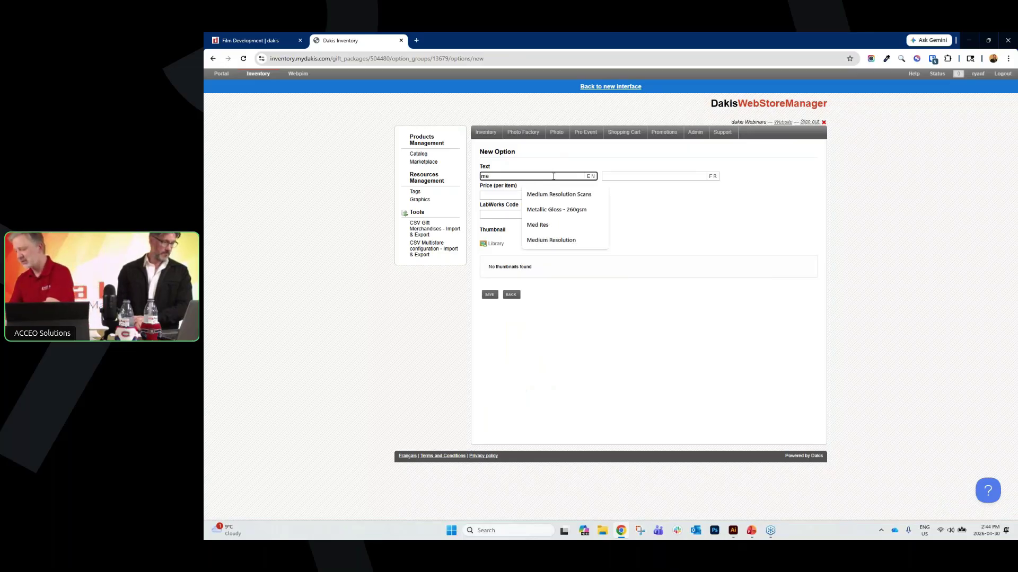
left_click(552, 197)
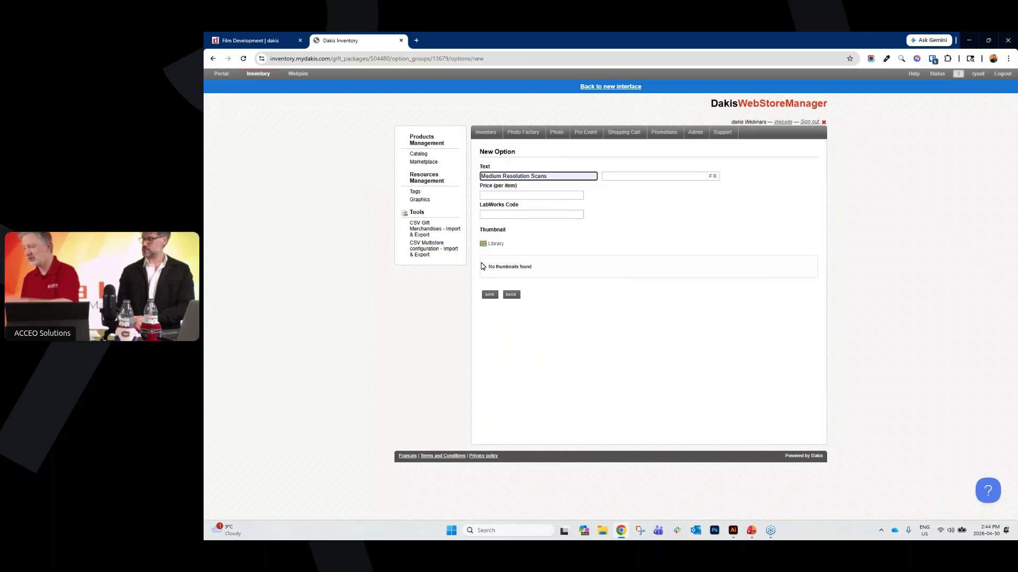
left_click(492, 246)
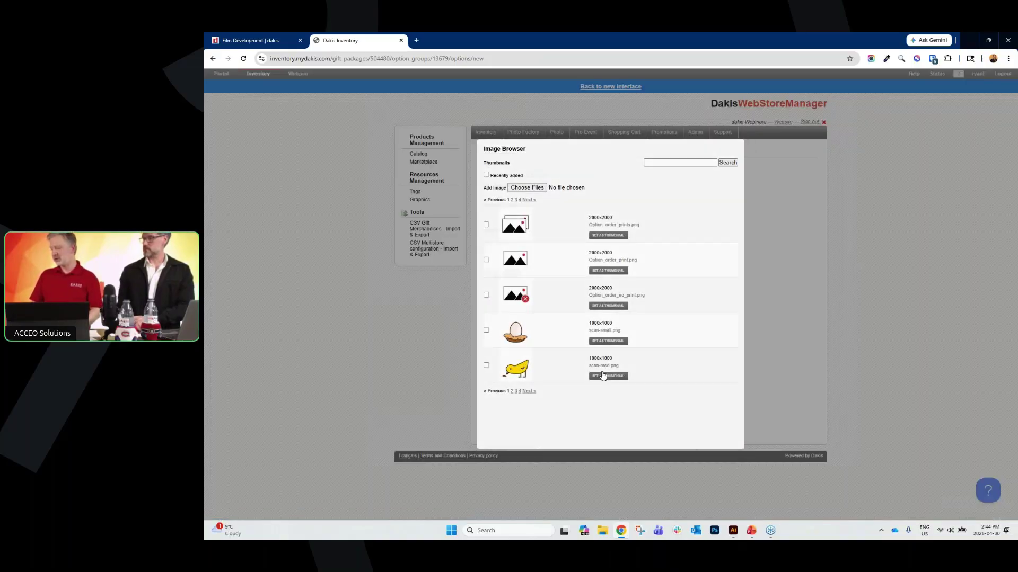
left_click(602, 375)
key("Return")
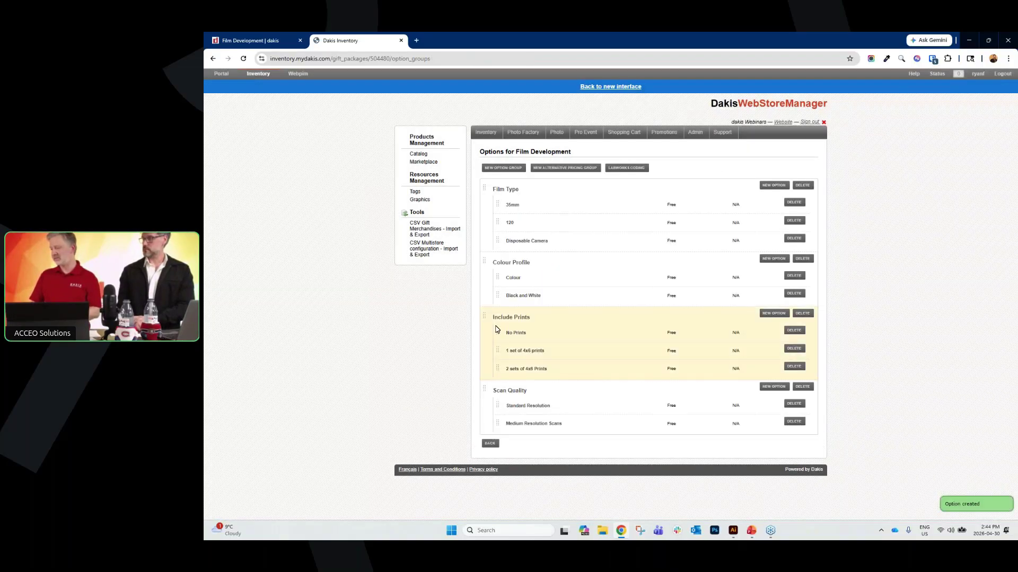
Add a Large Resolution Scans option with the scan-large.png thumbnail to the Scan Quality group and save it
left_click(775, 388)
left_click(529, 177)
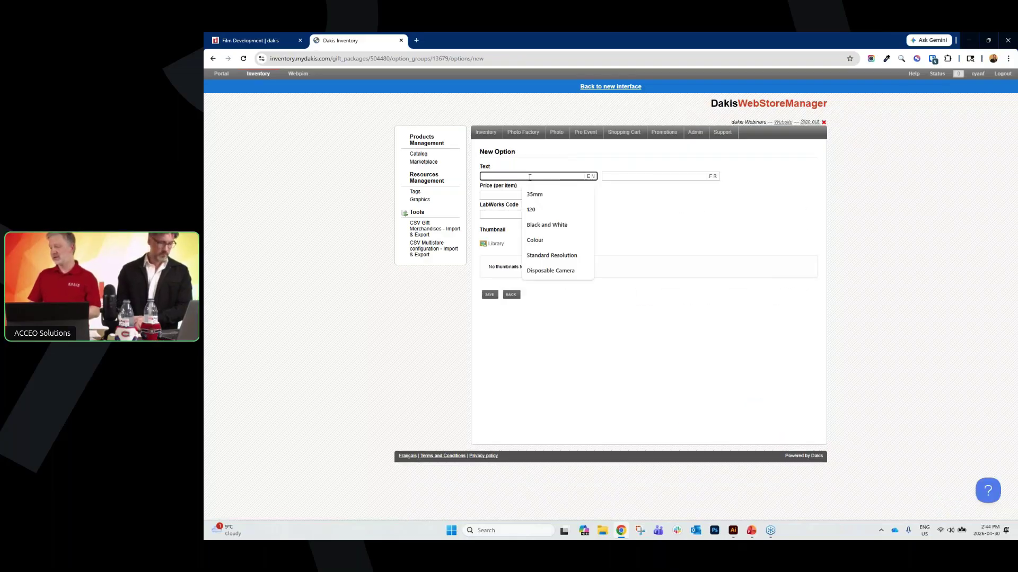
type("Lar")
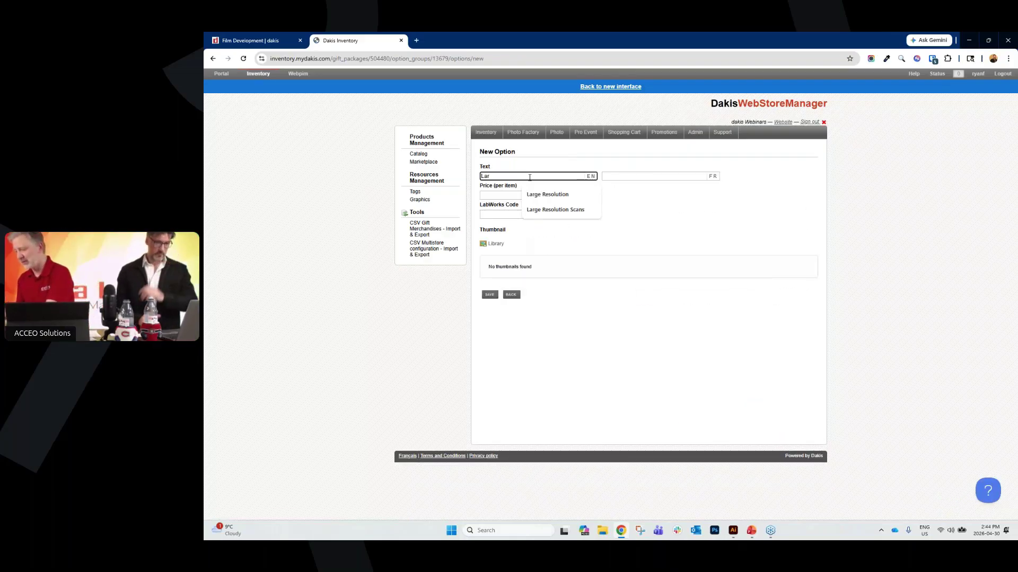
key("Down")
key("Down")
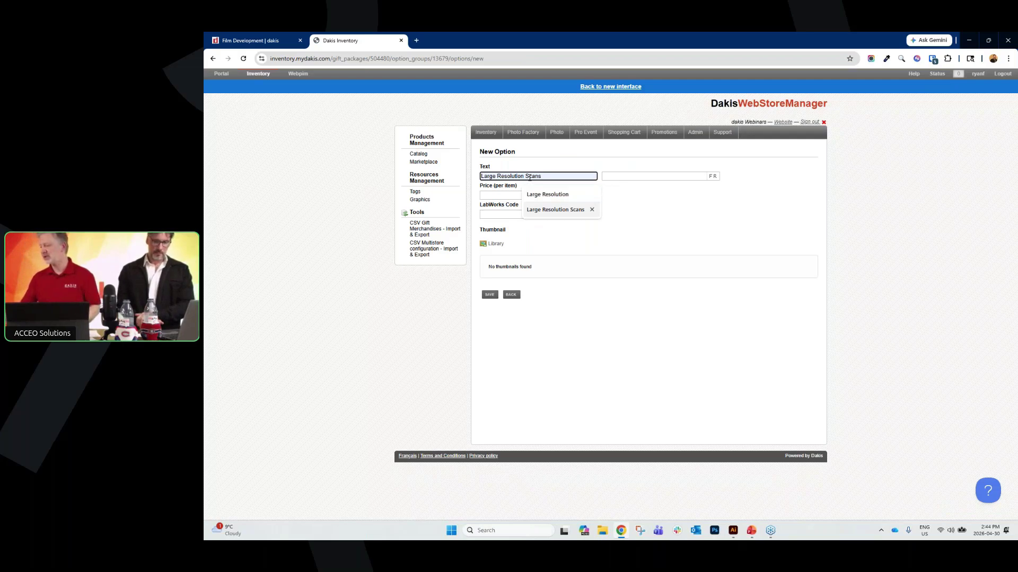
key("Return")
left_click(493, 243)
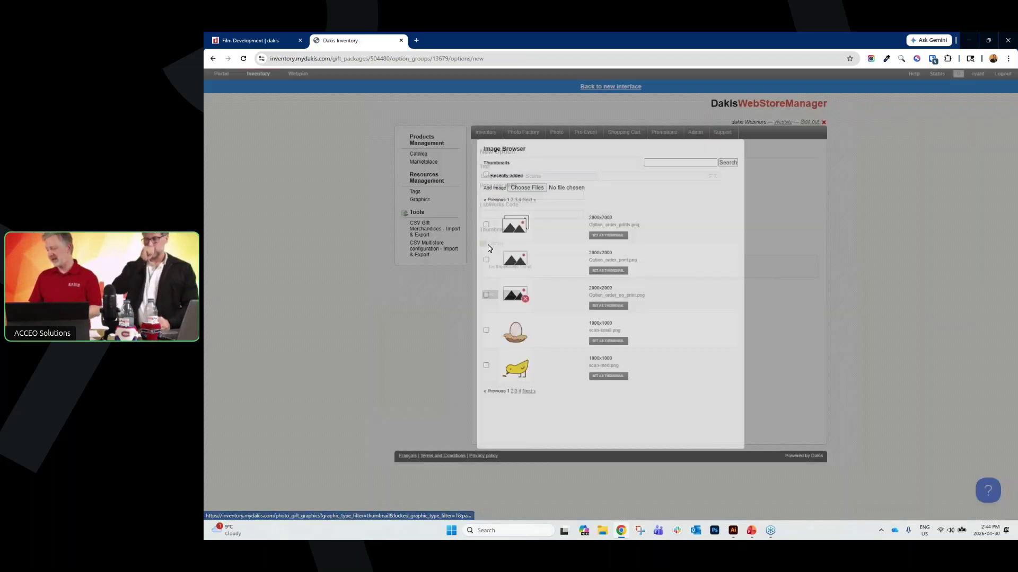
left_click(527, 200)
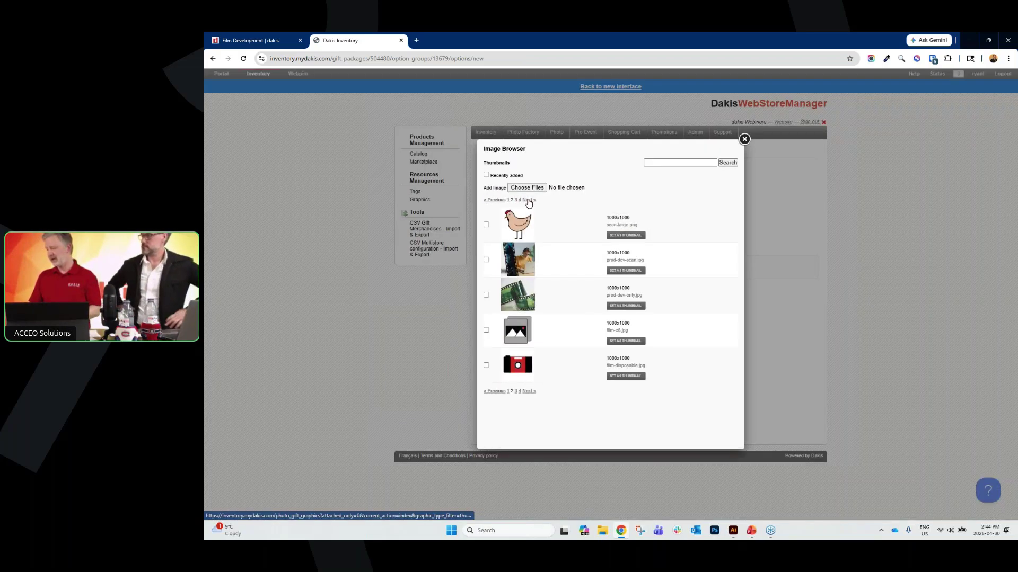
left_click(621, 236)
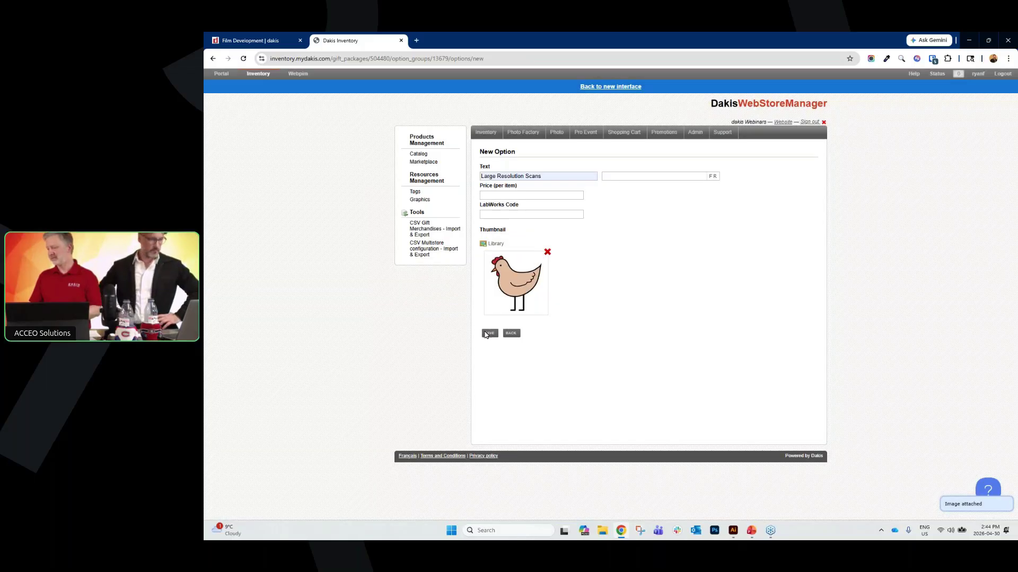
left_click(488, 333)
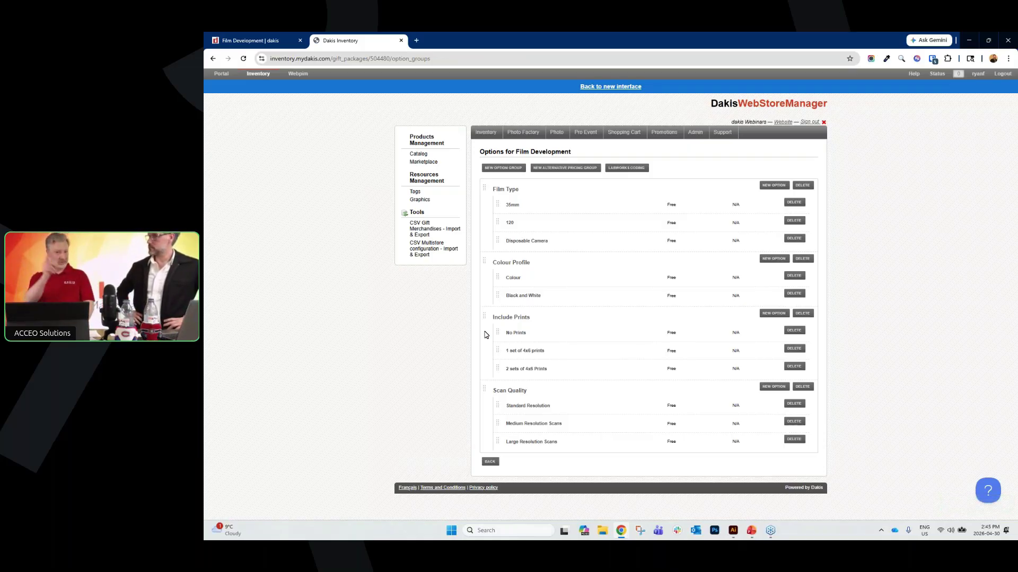
Save the Film Development category and create a new fixed product from its published products list
left_click(488, 464)
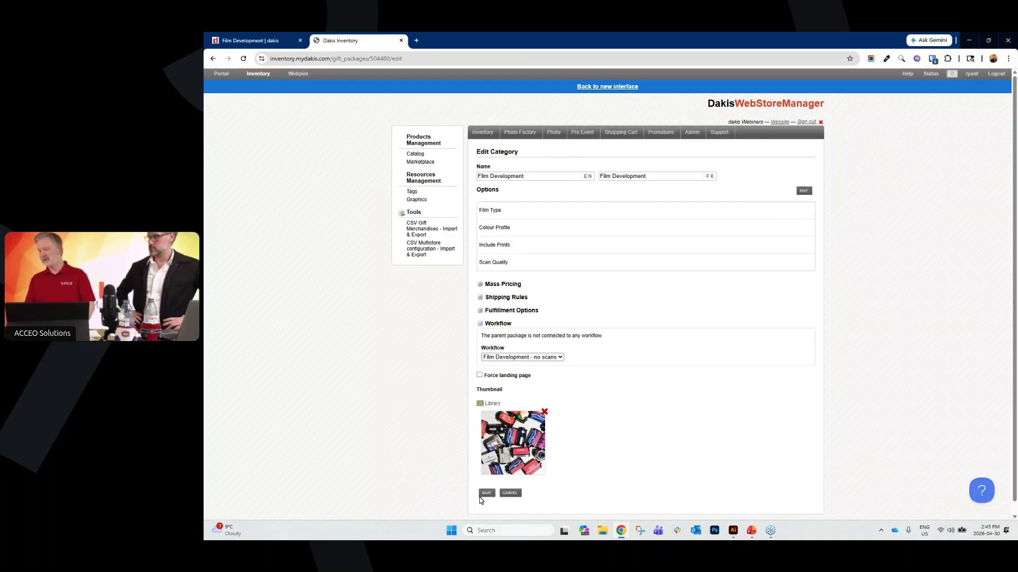
left_click(486, 494)
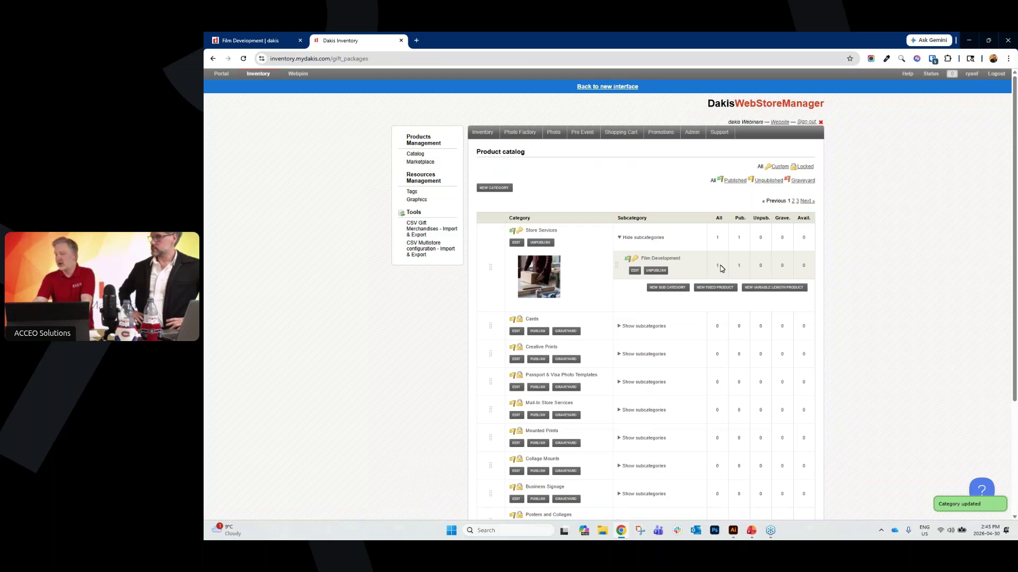
left_click(739, 268)
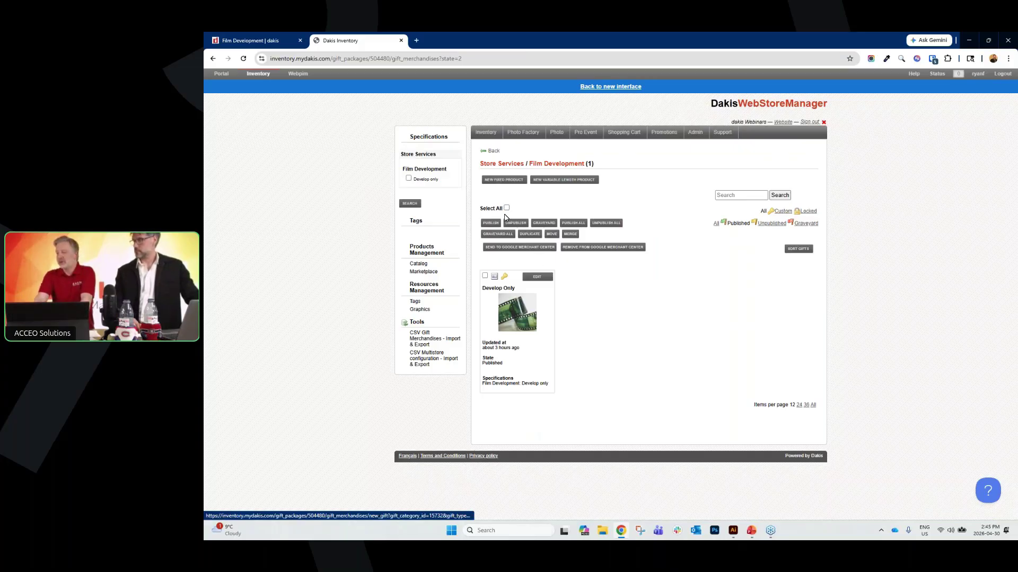
left_click(494, 181)
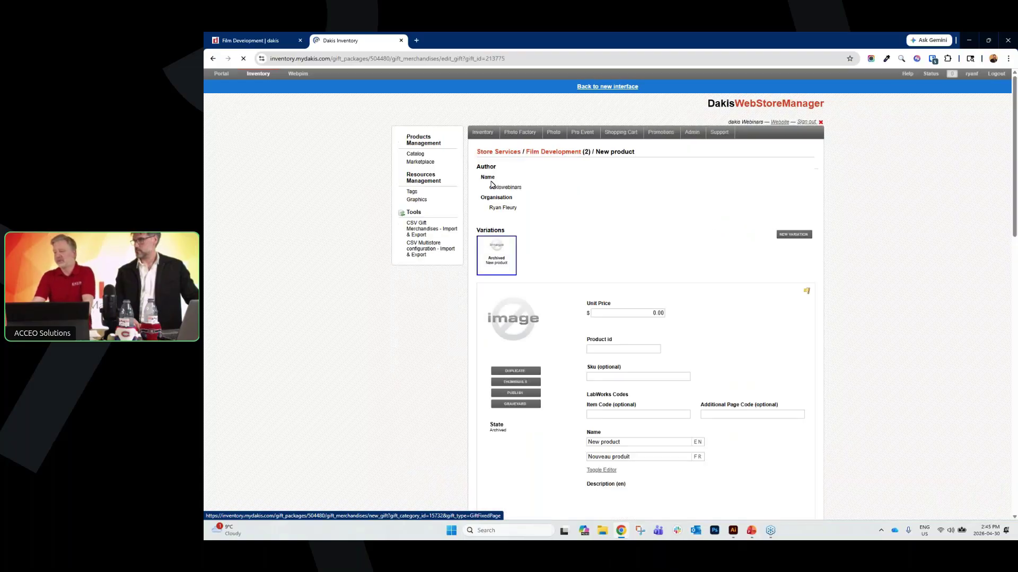
Set the new product's Film Development specification value to Develop and Scan and save it
scroll(530, 275, "down", 15)
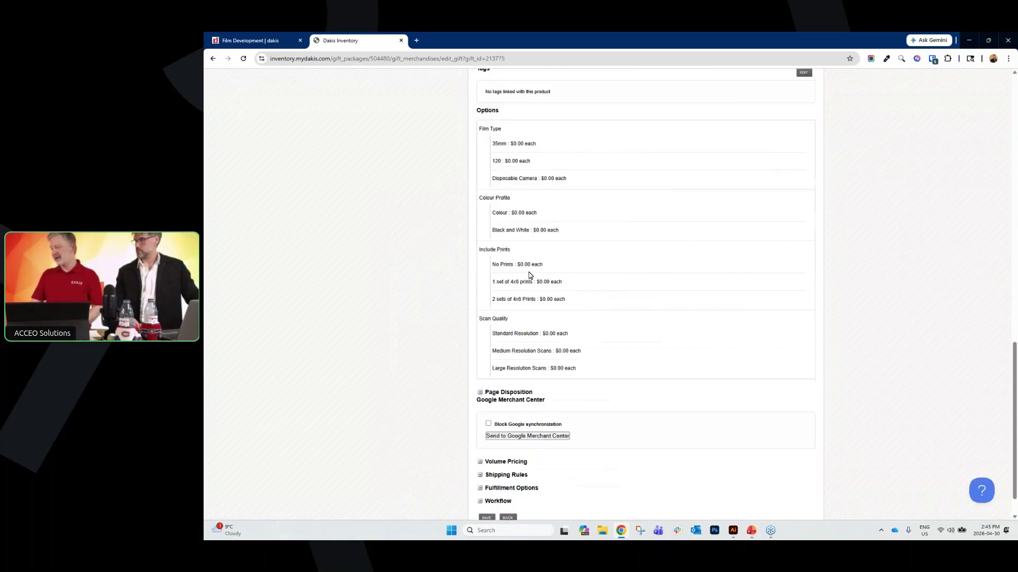
scroll(541, 298, "up", 3)
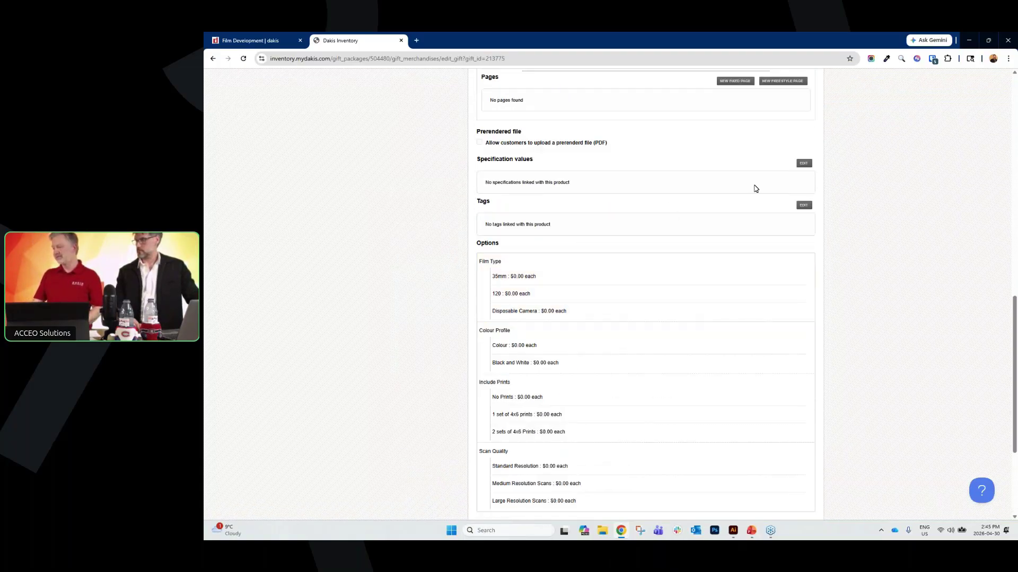
left_click(806, 167)
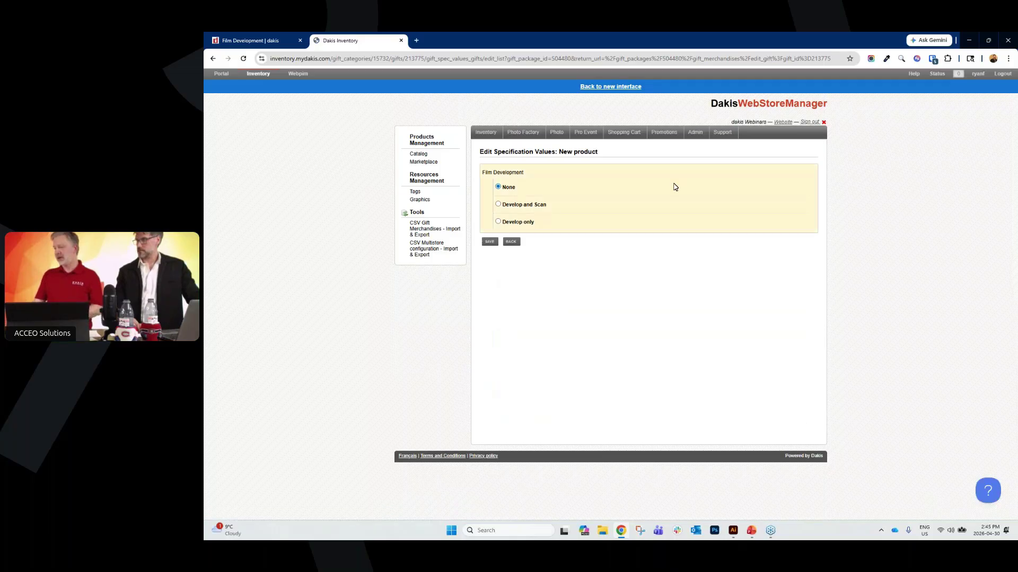
left_click(518, 207)
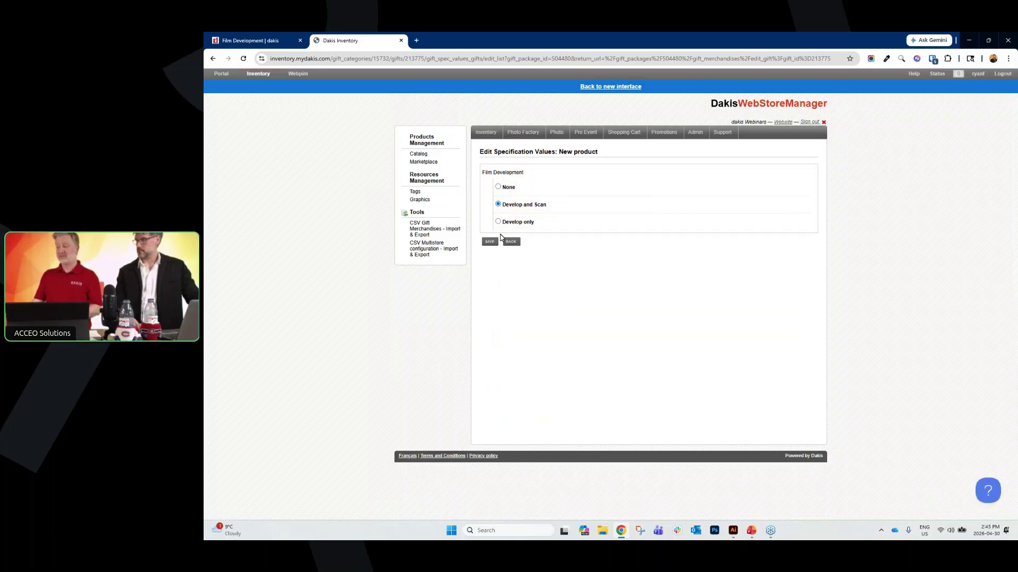
left_click(489, 243)
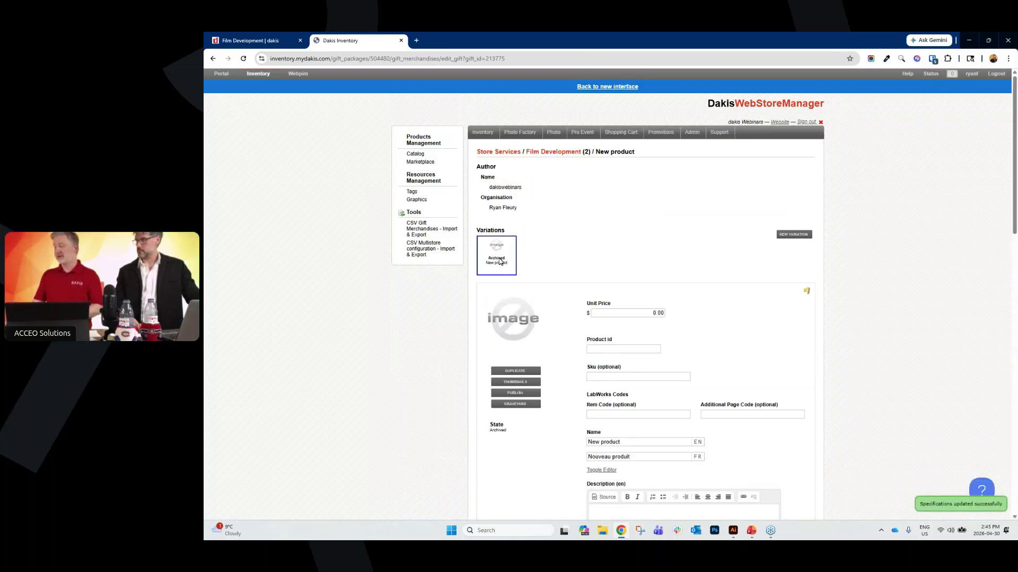
Add a fixed page with the default 4 x 6 inch dimensions to the new product and save the page
scroll(525, 288, "down", 4)
scroll(525, 289, "down", 3)
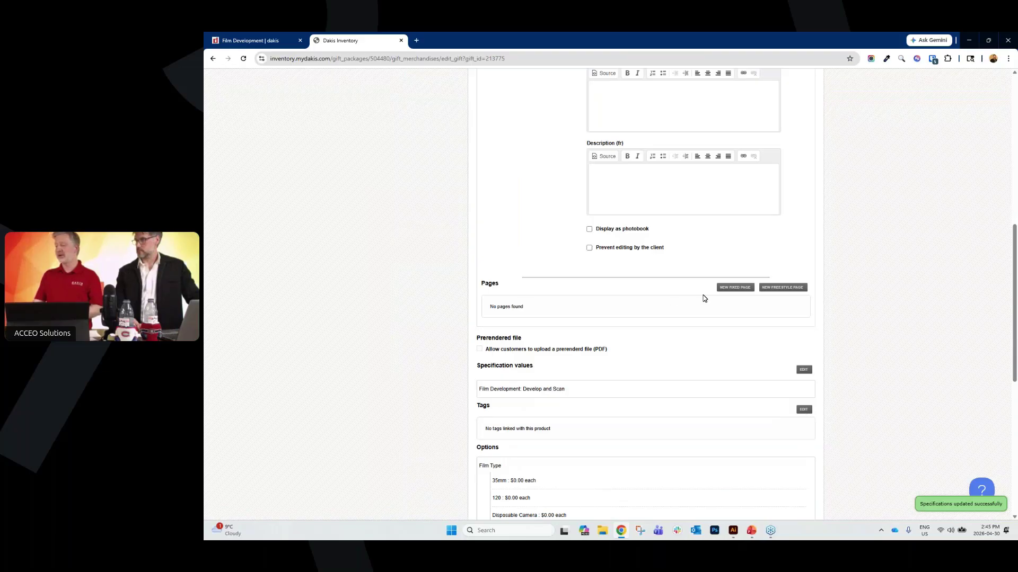
left_click(732, 289)
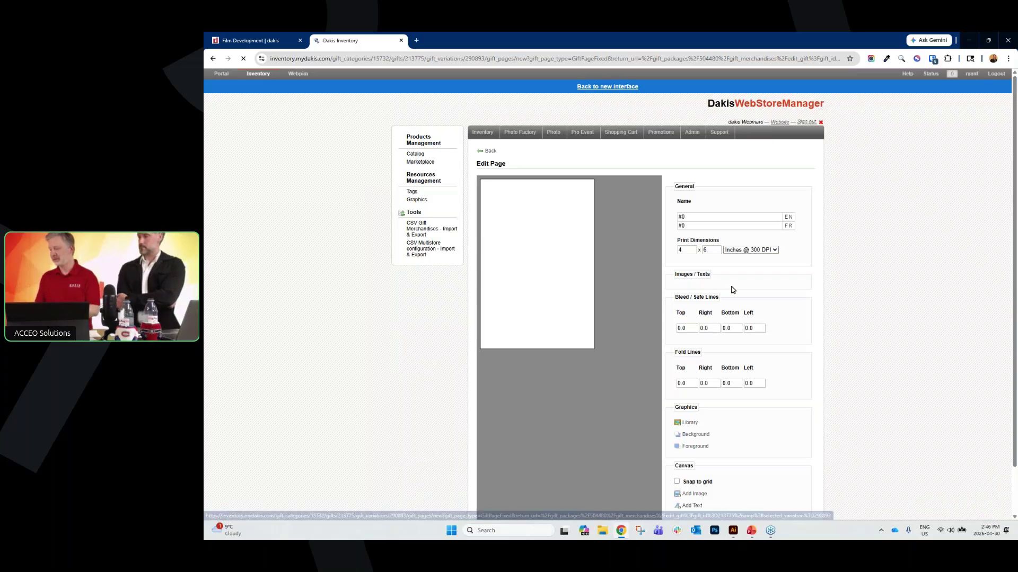
left_click(486, 482)
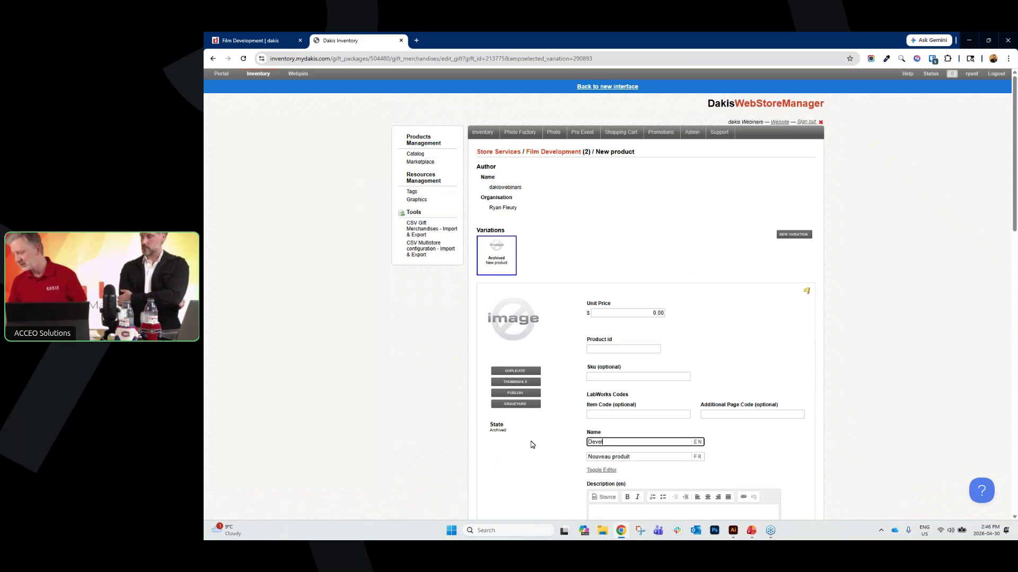
Enter Develop and Scan as the new product's English name and check the product's page and specification settings
type("op and ")
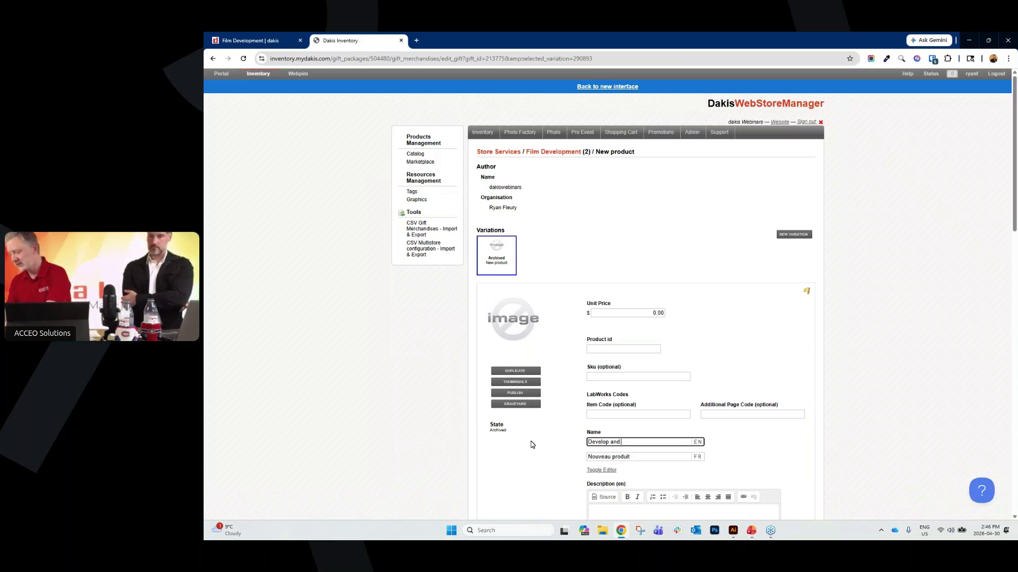
type("Scan")
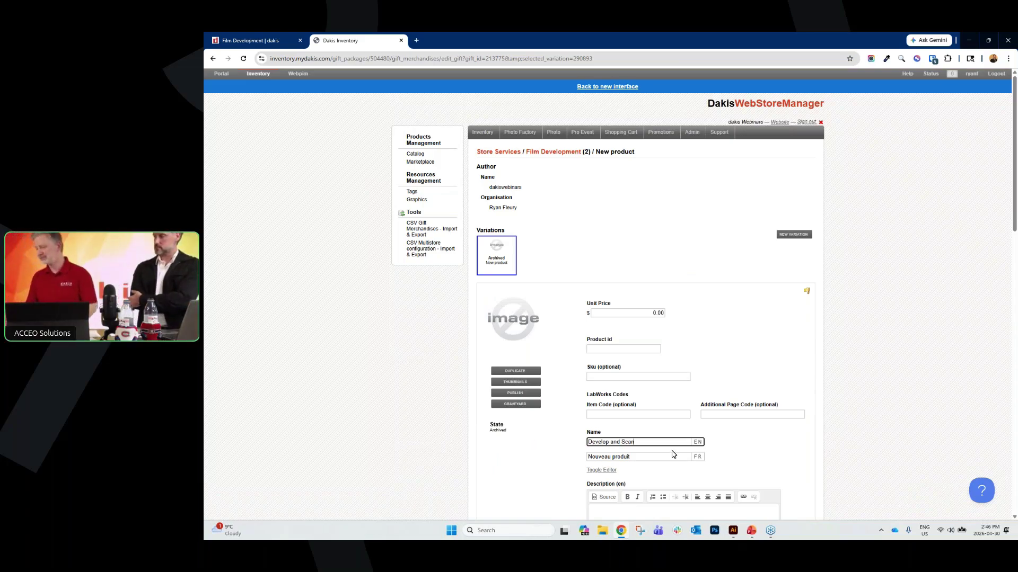
scroll(672, 455, "down", 5)
scroll(536, 458, "down", 2)
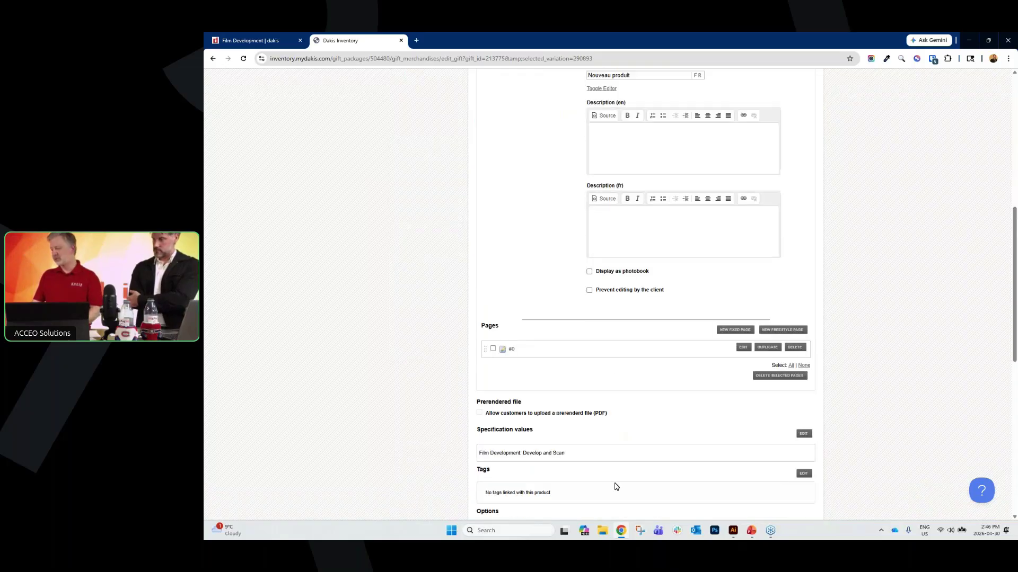
scroll(608, 468, "up", 7)
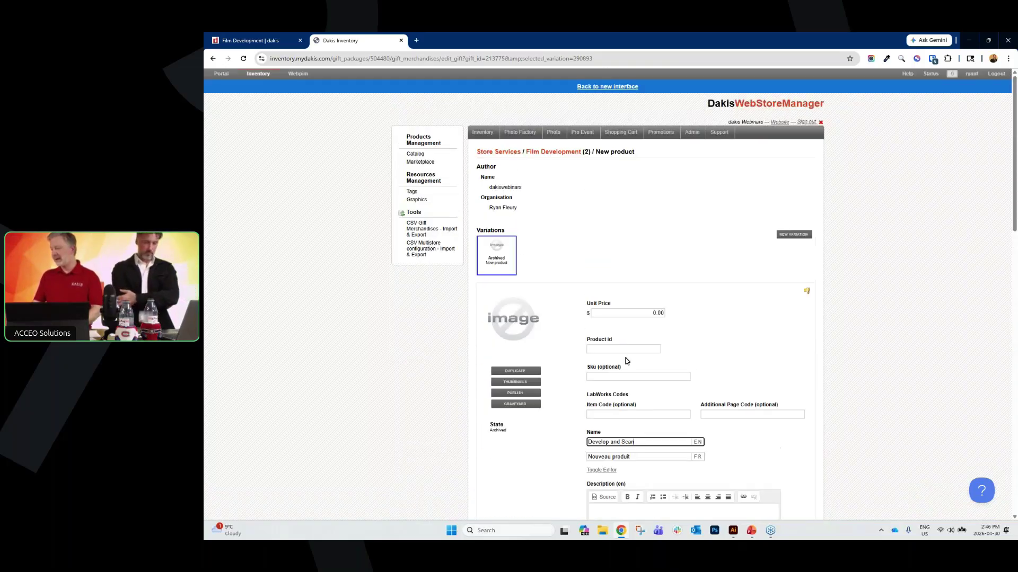
Set prod-dev-scan.jpg from the image browser as the Develop and Scan product's thumbnail
left_click(522, 382)
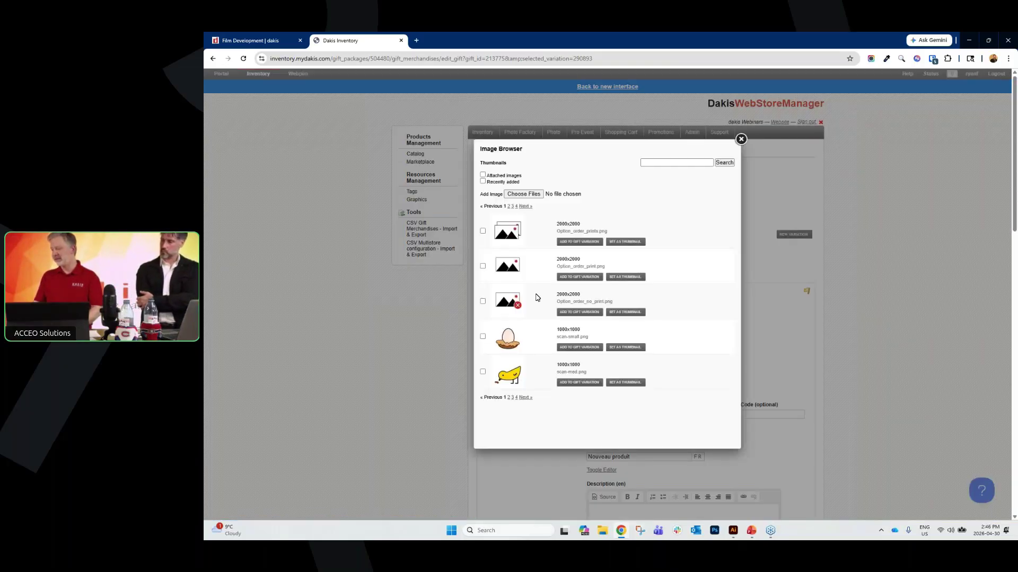
left_click(522, 208)
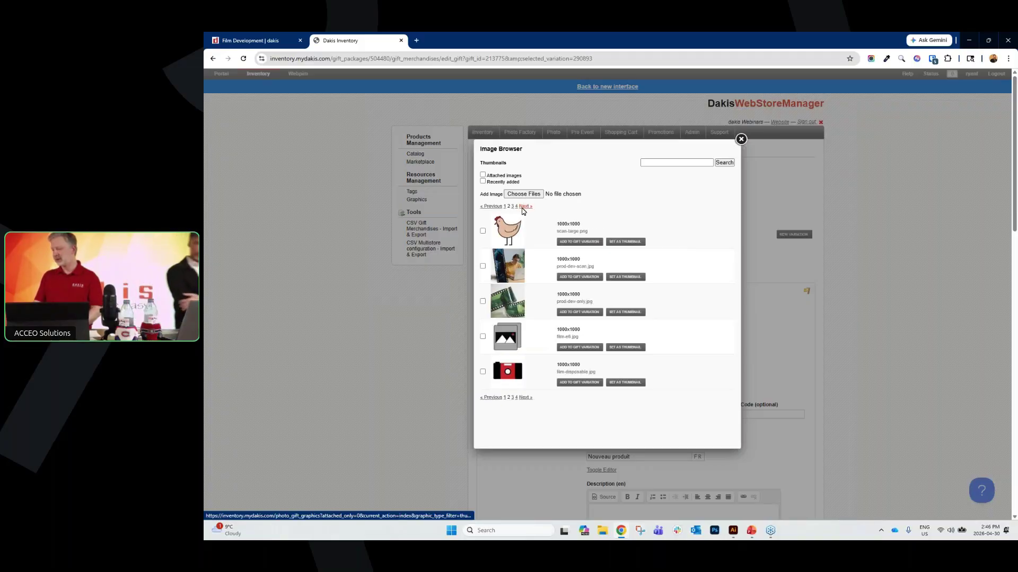
left_click(625, 277)
Enable Prevent editing by the client for the Develop and Scan product
scroll(572, 361, "down", 8)
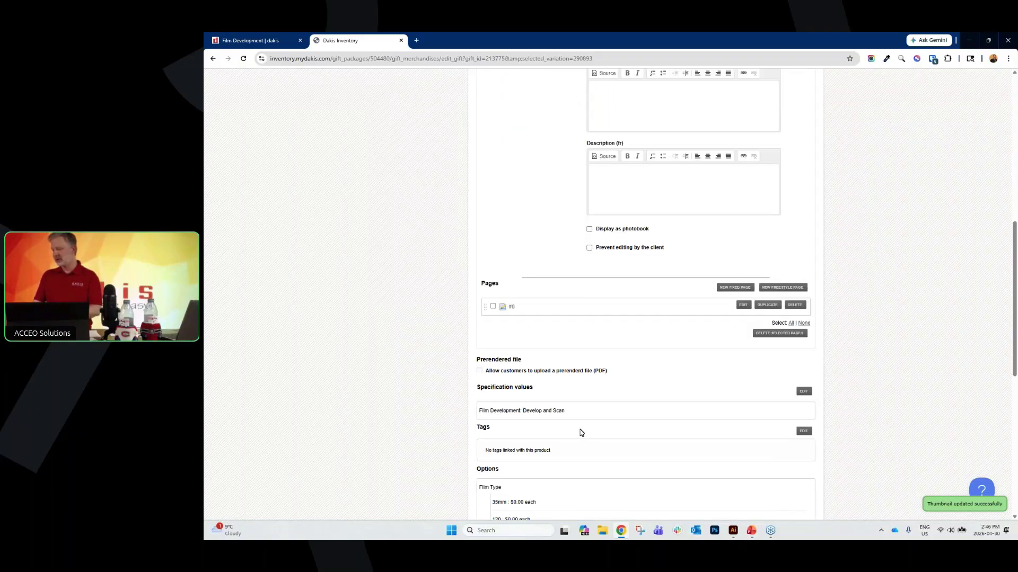
scroll(583, 435, "up", 1)
scroll(562, 443, "down", 1)
scroll(620, 445, "up", 3)
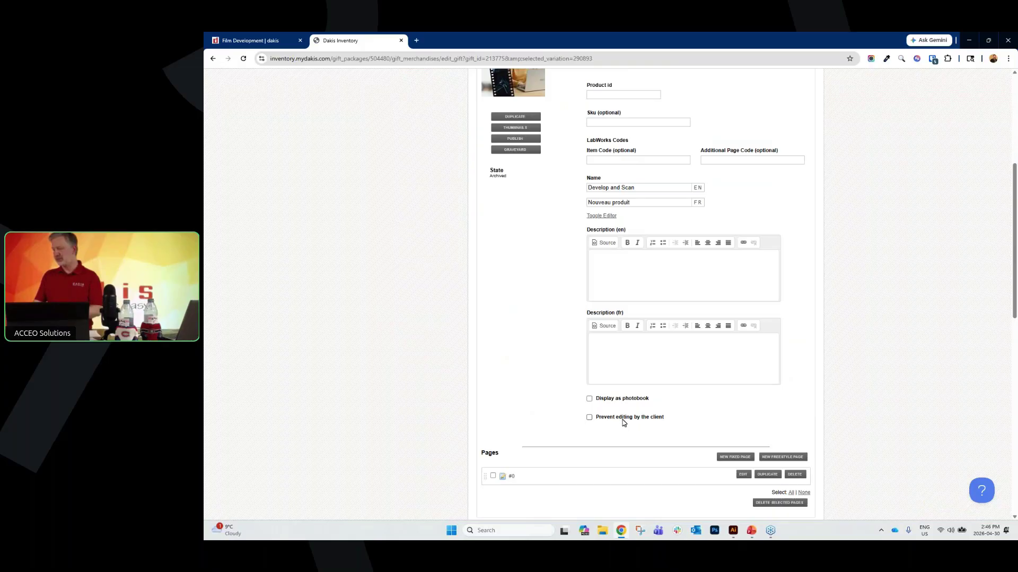
left_click(589, 418)
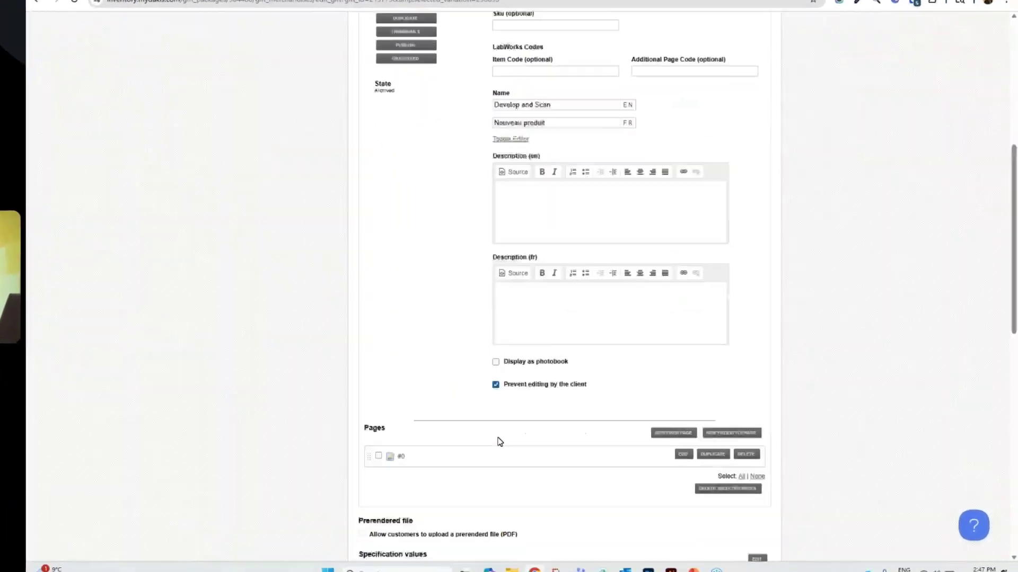
Enter FilmDevWithScans as the Develop and Scan product's SKU and save the product
scroll(498, 441, "down", 4)
scroll(498, 442, "up", 8)
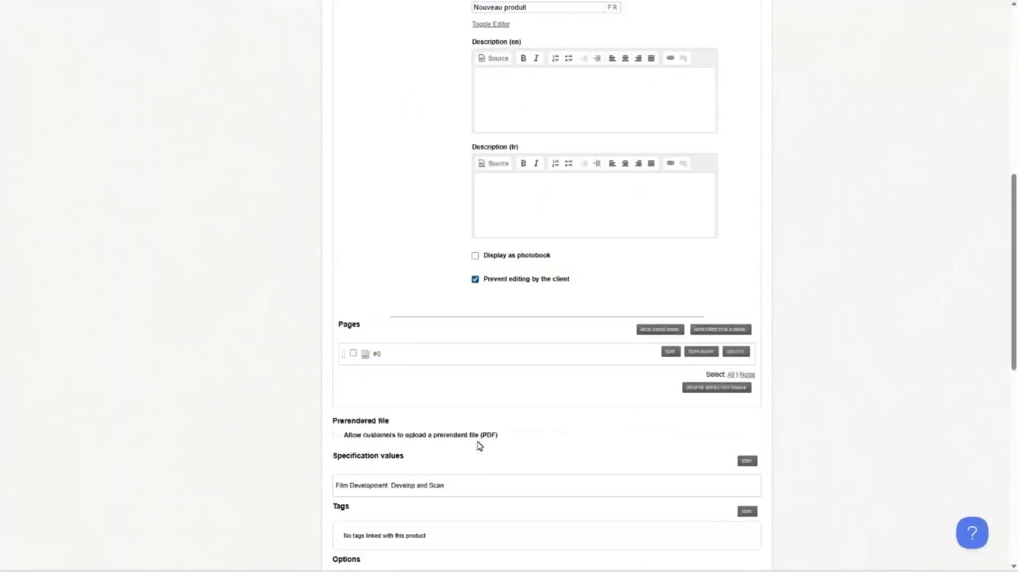
scroll(479, 445, "up", 4)
left_click(502, 390)
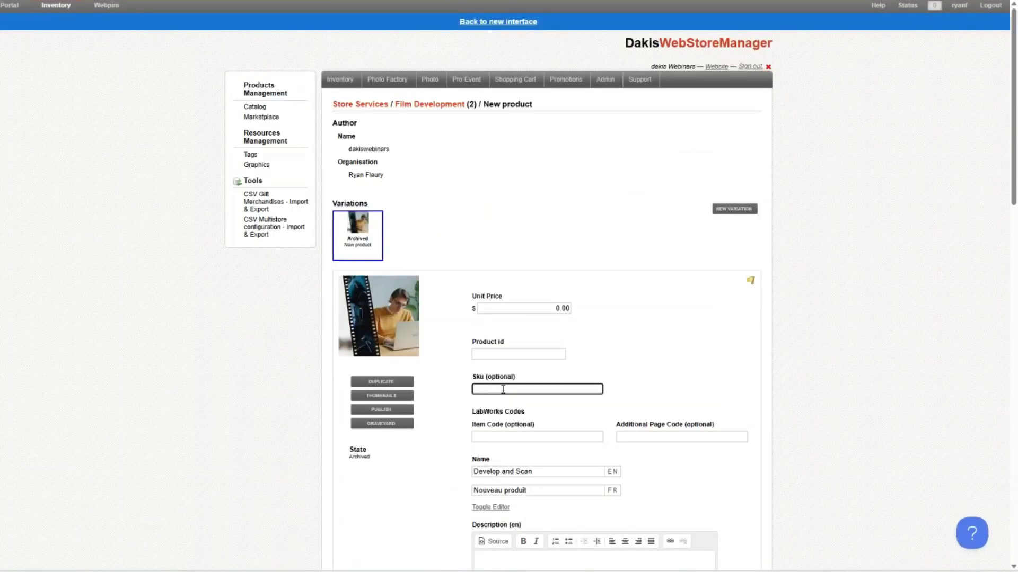
type("FilmDedv")
key("BackSpace")
type("vWithScans")
scroll(470, 416, "down", 20)
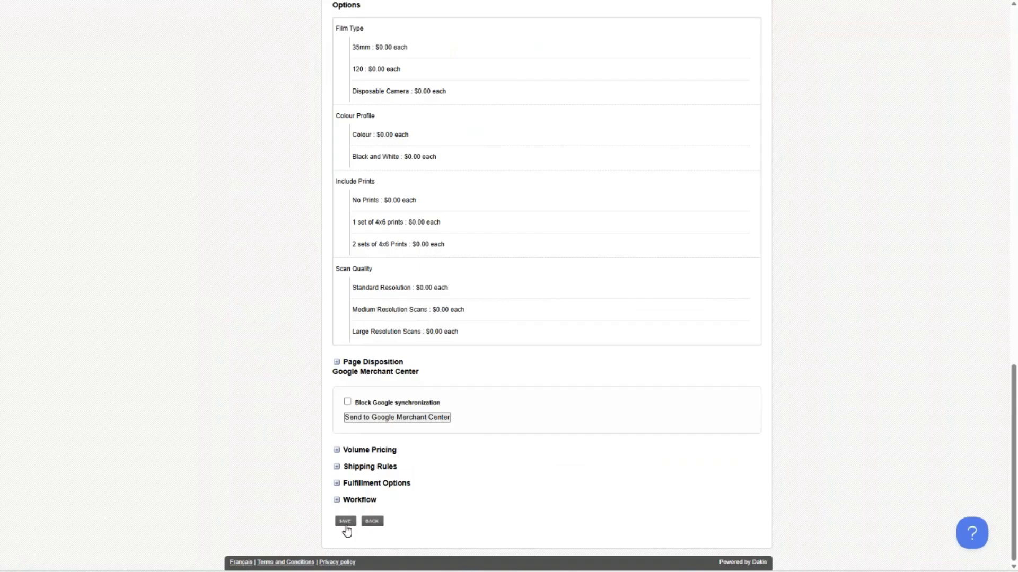
left_click(345, 522)
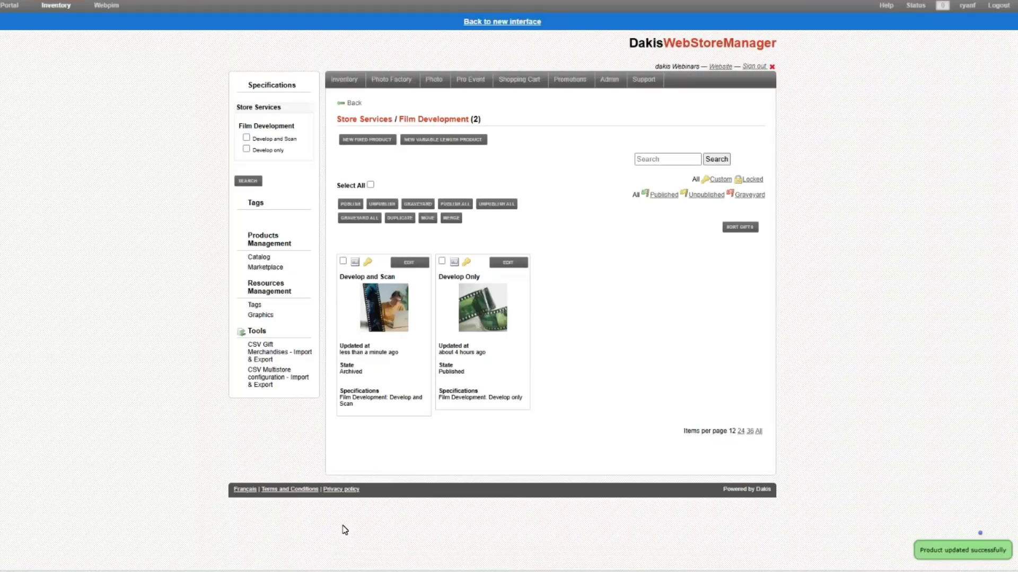